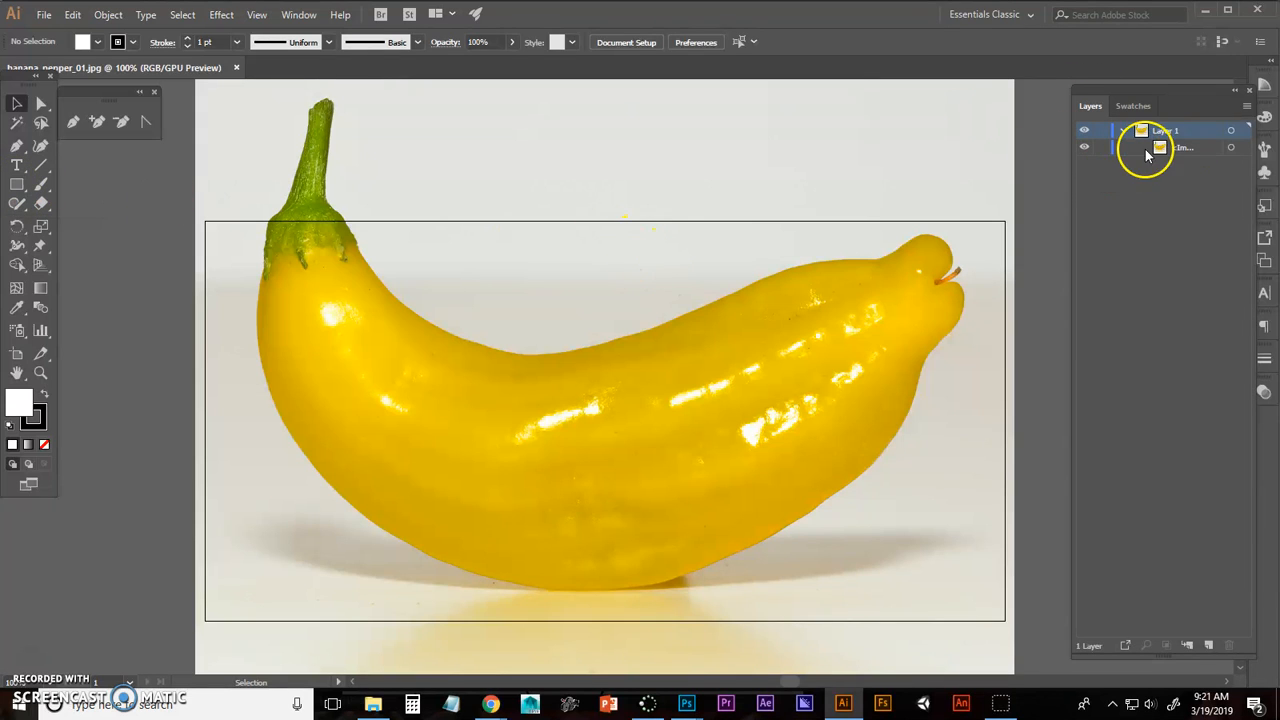
# Step: Turn Layer 1 into a template layer with its images dimmed to 100%
pyautogui.doubleClick(1199, 140)
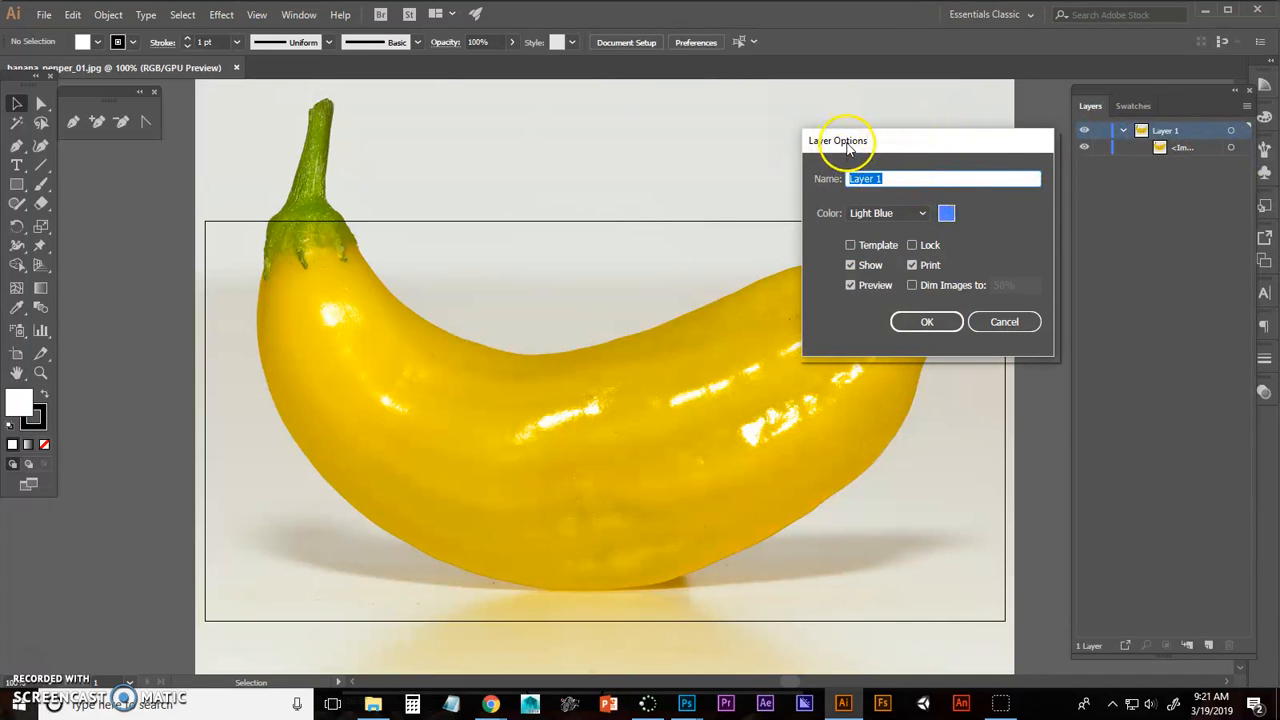
pyautogui.click(851, 245)
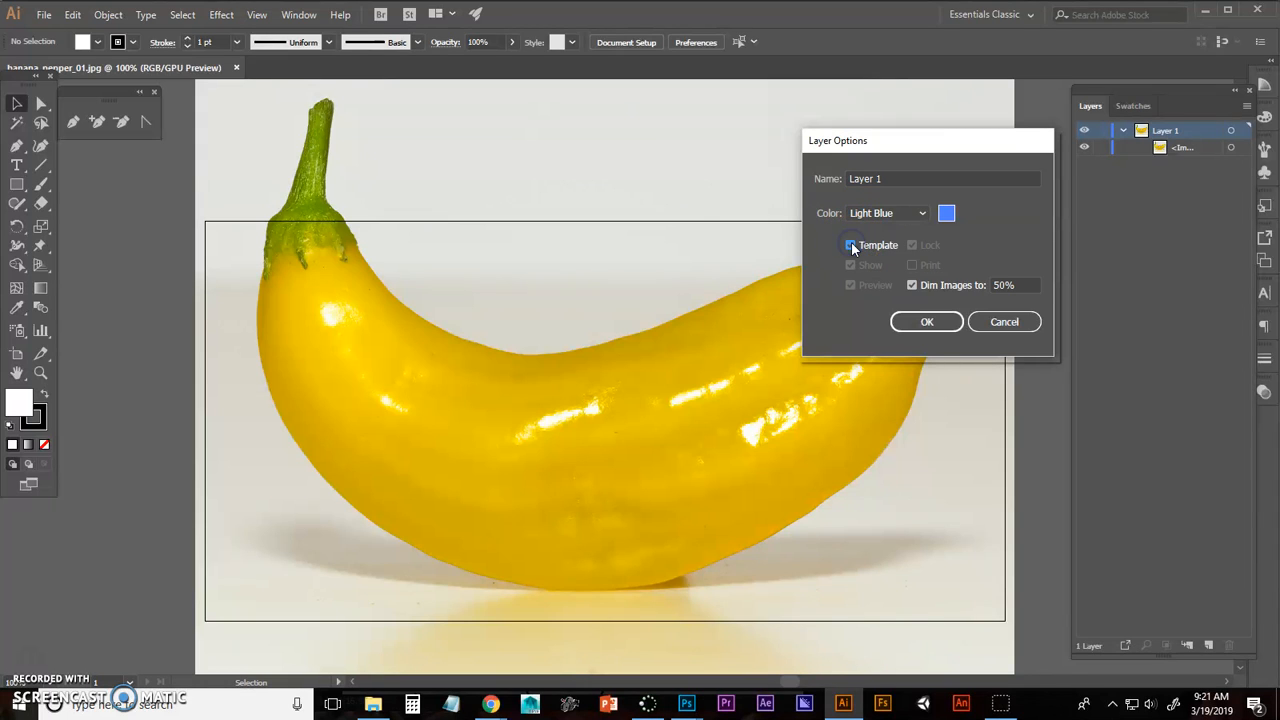
pyautogui.doubleClick(1001, 286)
pyautogui.write('100')
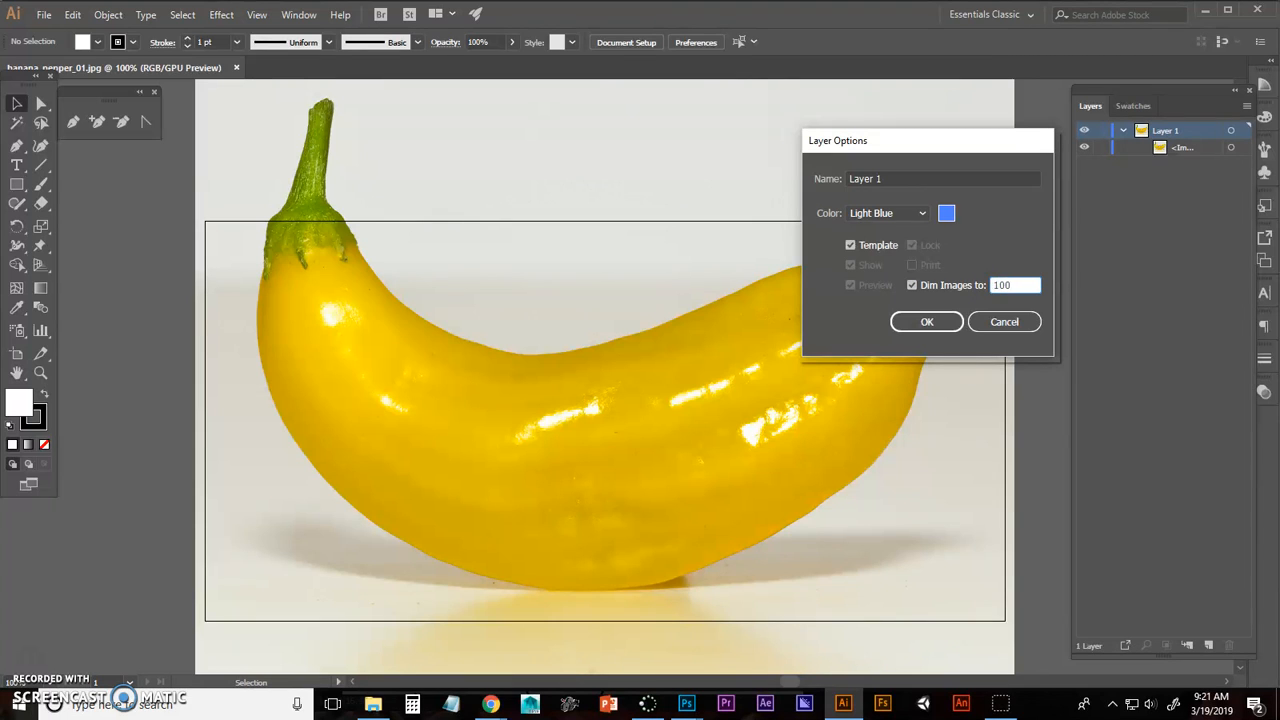
pyautogui.click(951, 321)
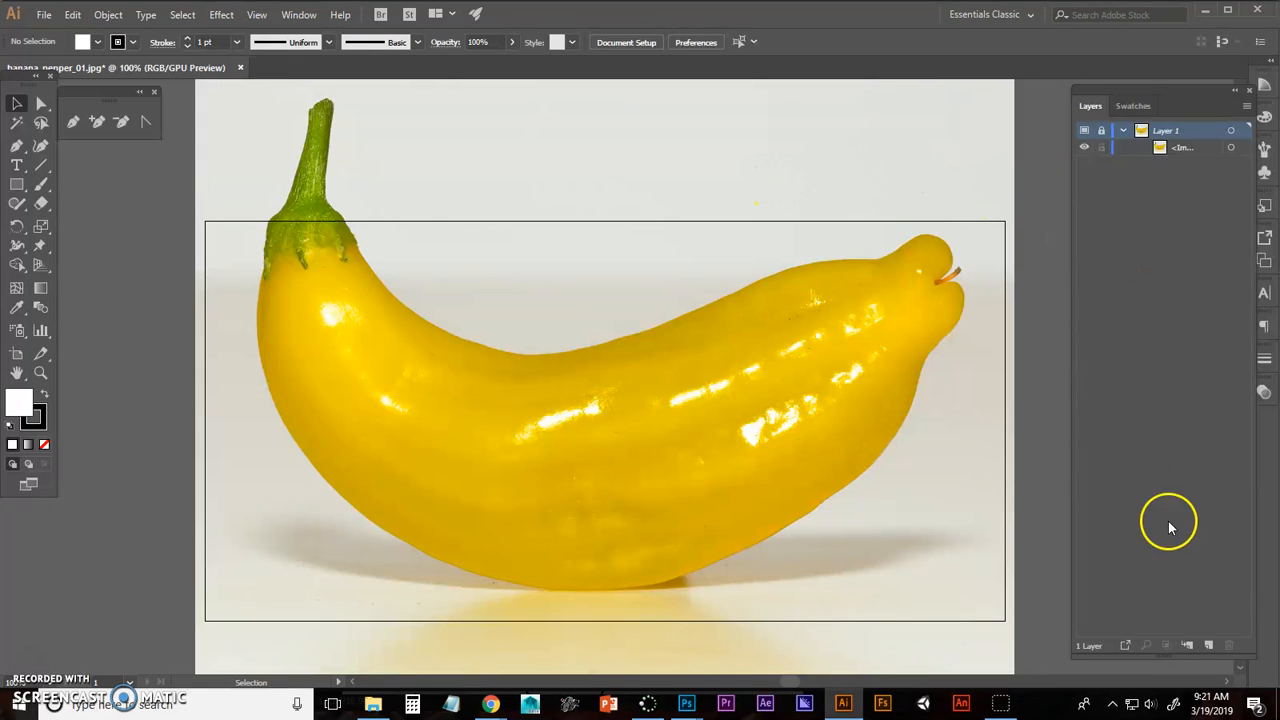
# Step: Add a new layer above the template and draw a white rectangle about 867 by 217 pt across the pepper
pyautogui.click(1209, 645)
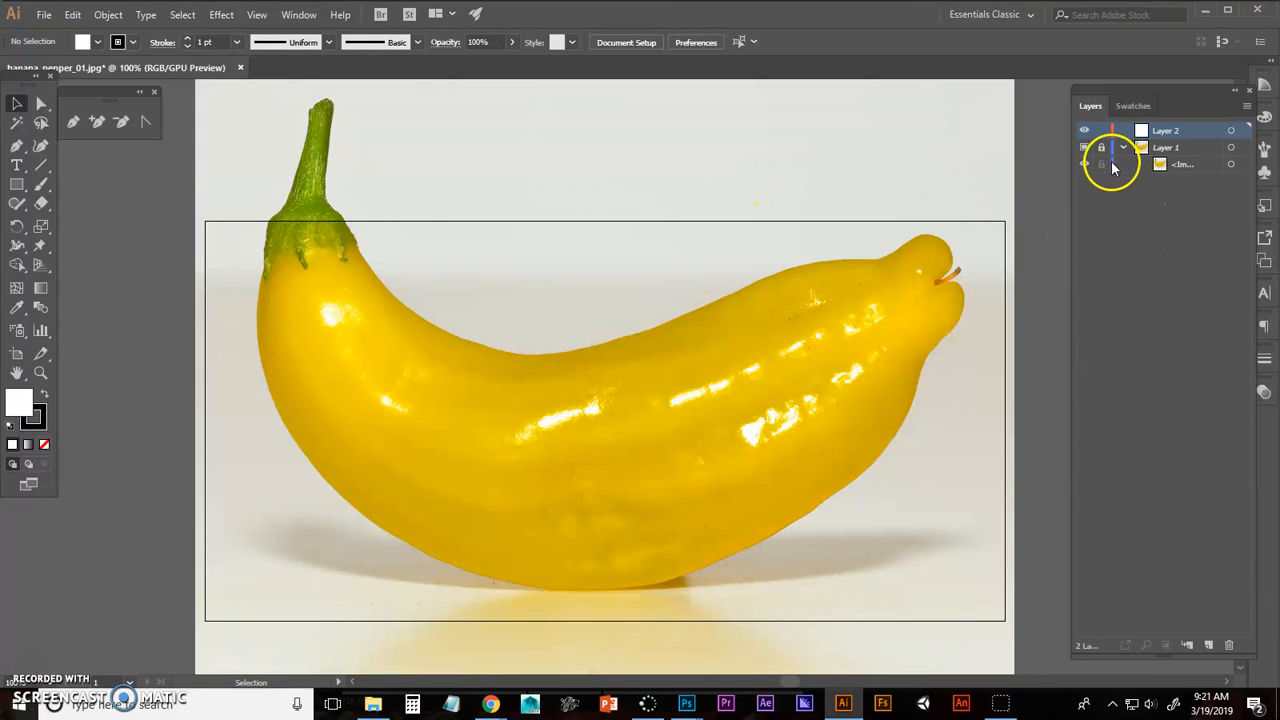
pyautogui.click(1102, 149)
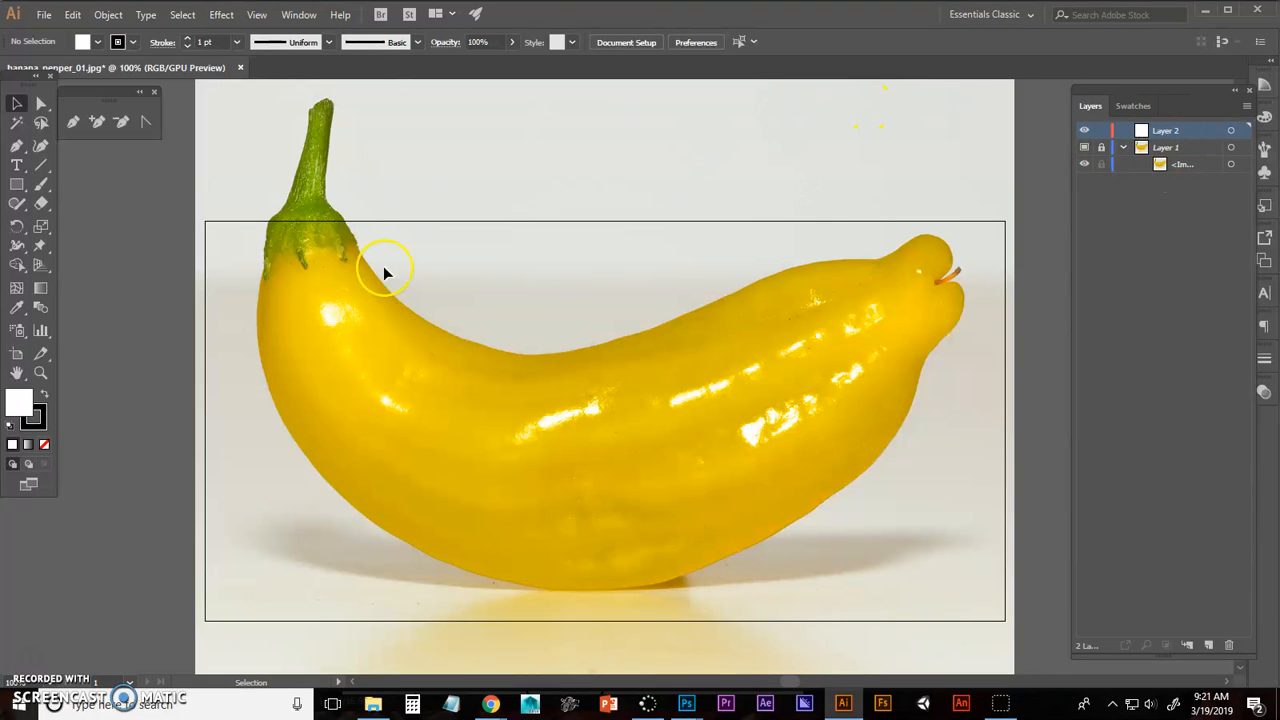
pyautogui.click(16, 184)
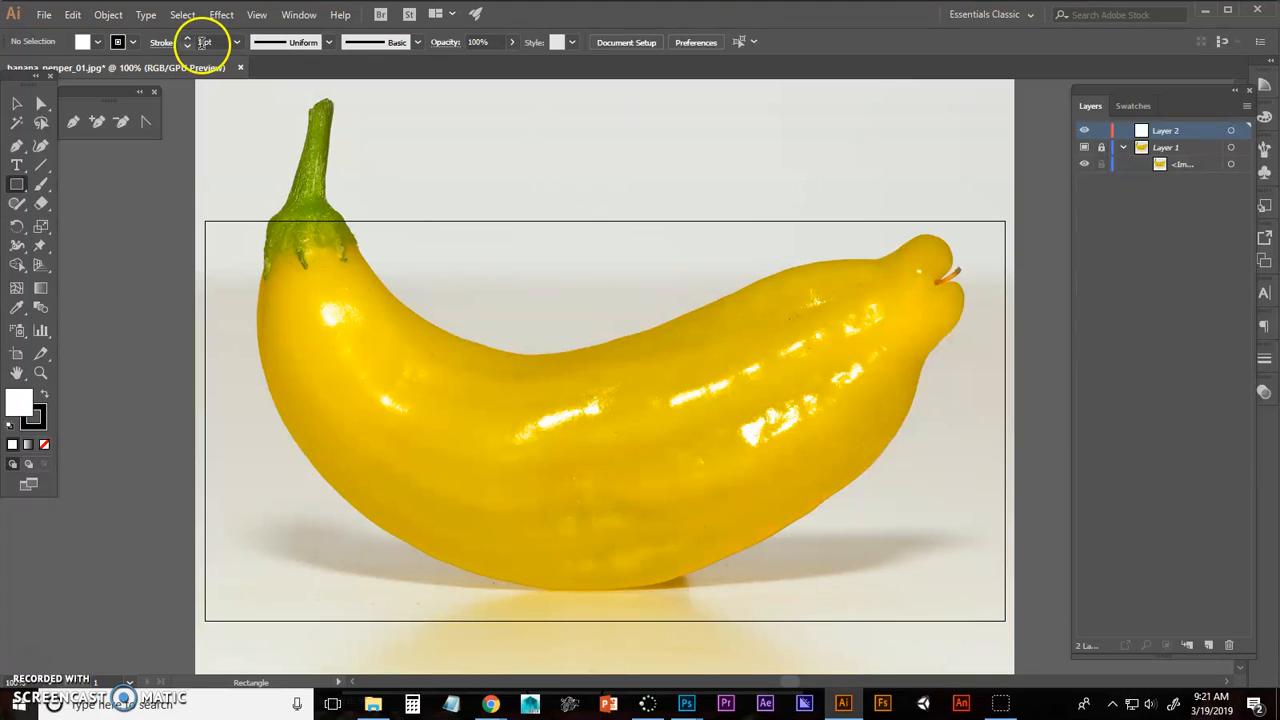
pyautogui.moveTo(240, 259); pyautogui.dragTo(935, 432)
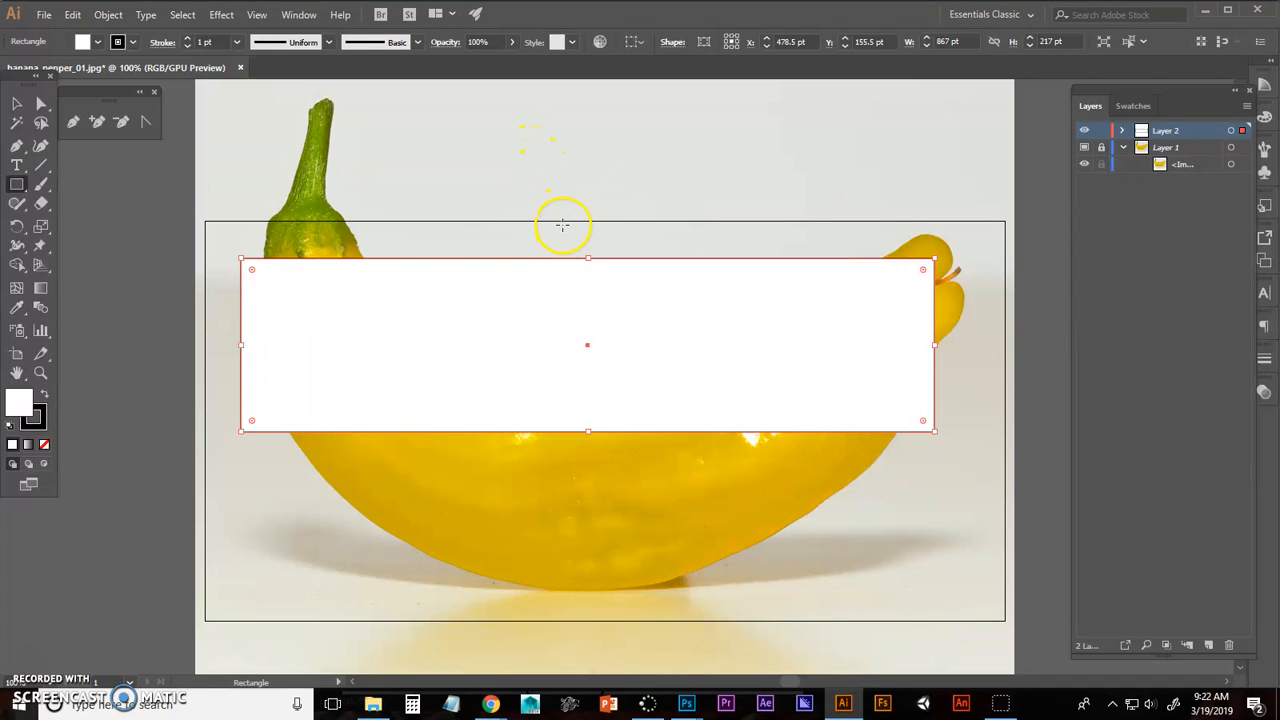
# Step: Display the artwork in Outline mode and add a gradient mesh point at the rectangle's center
pyautogui.click(257, 14)
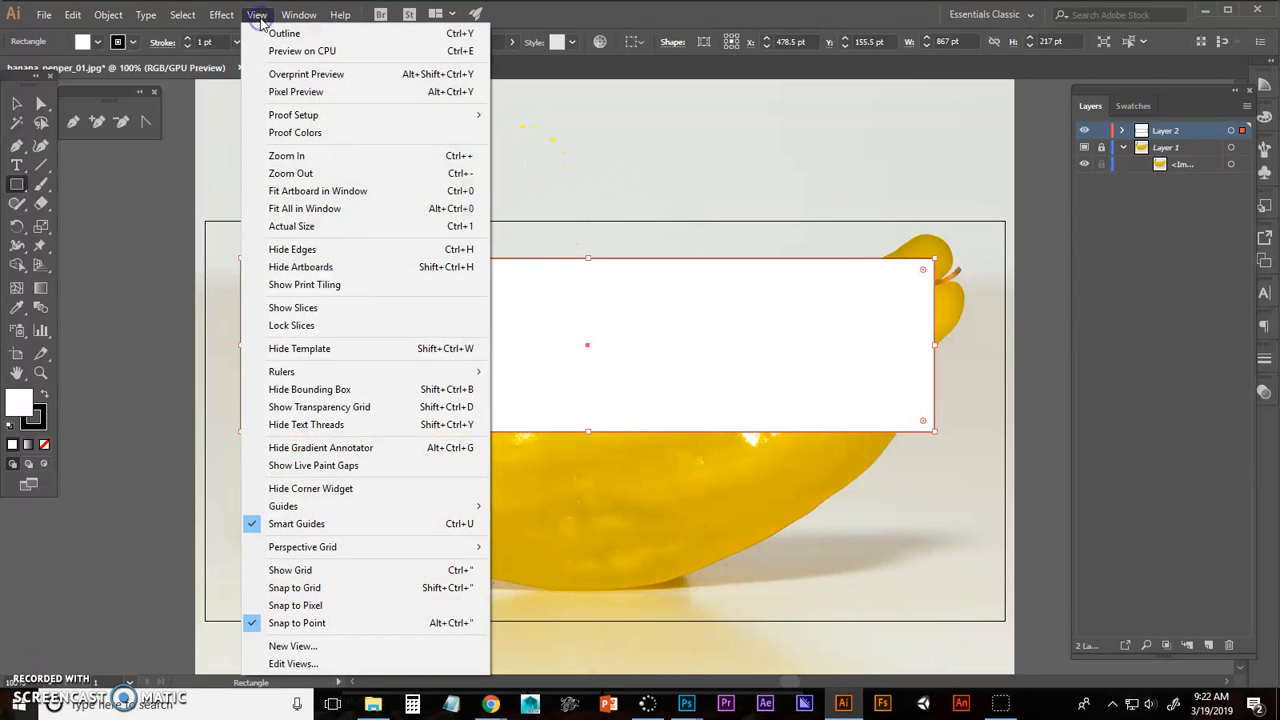
pyautogui.click(282, 34)
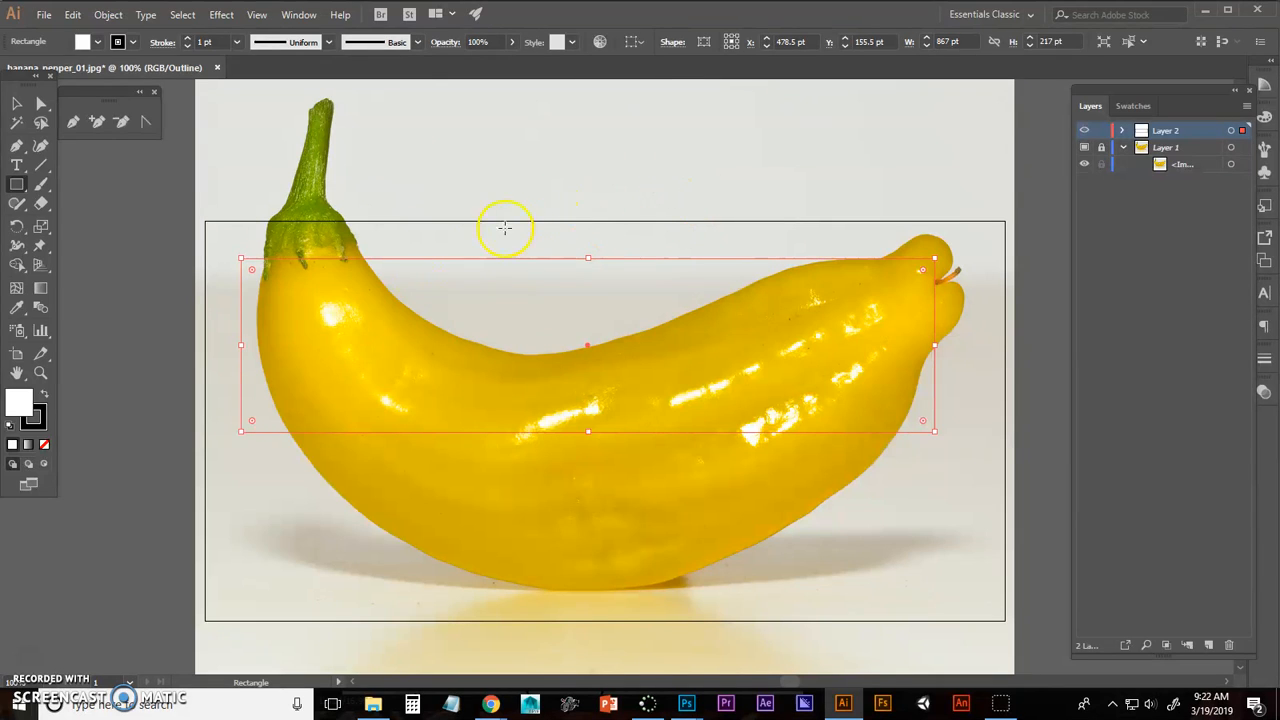
pyautogui.click(18, 289)
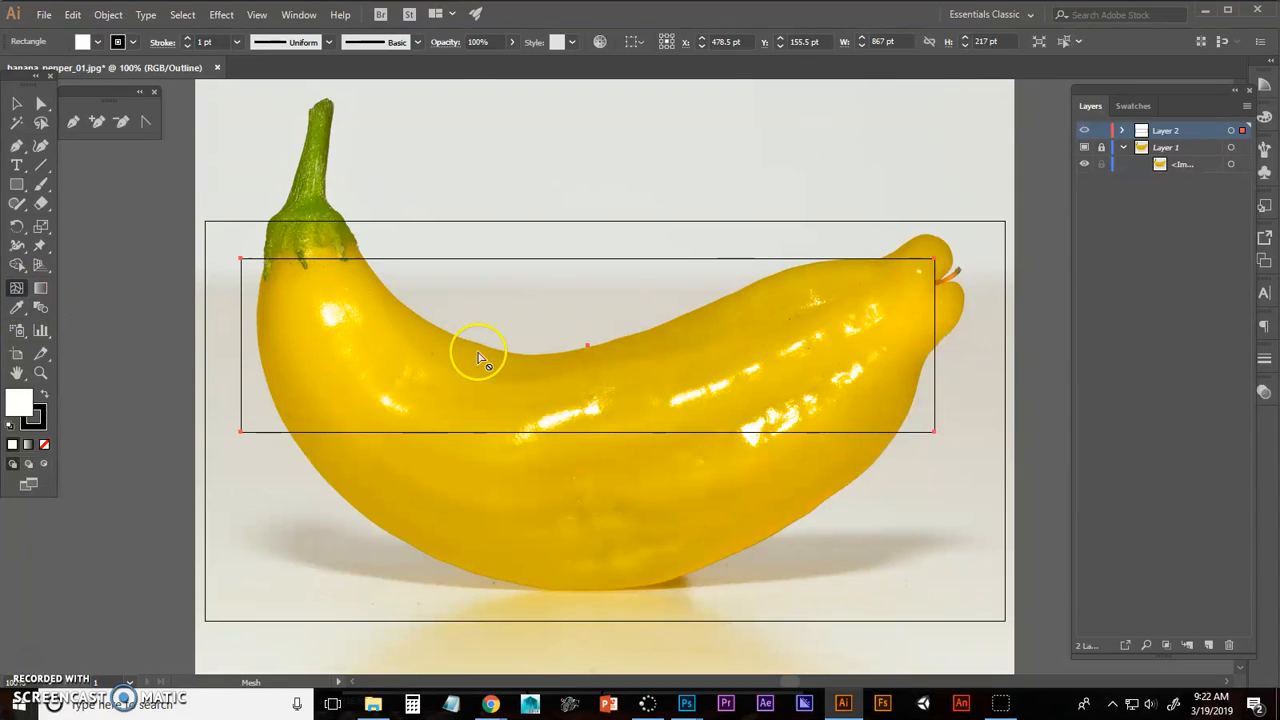
pyautogui.click(588, 346)
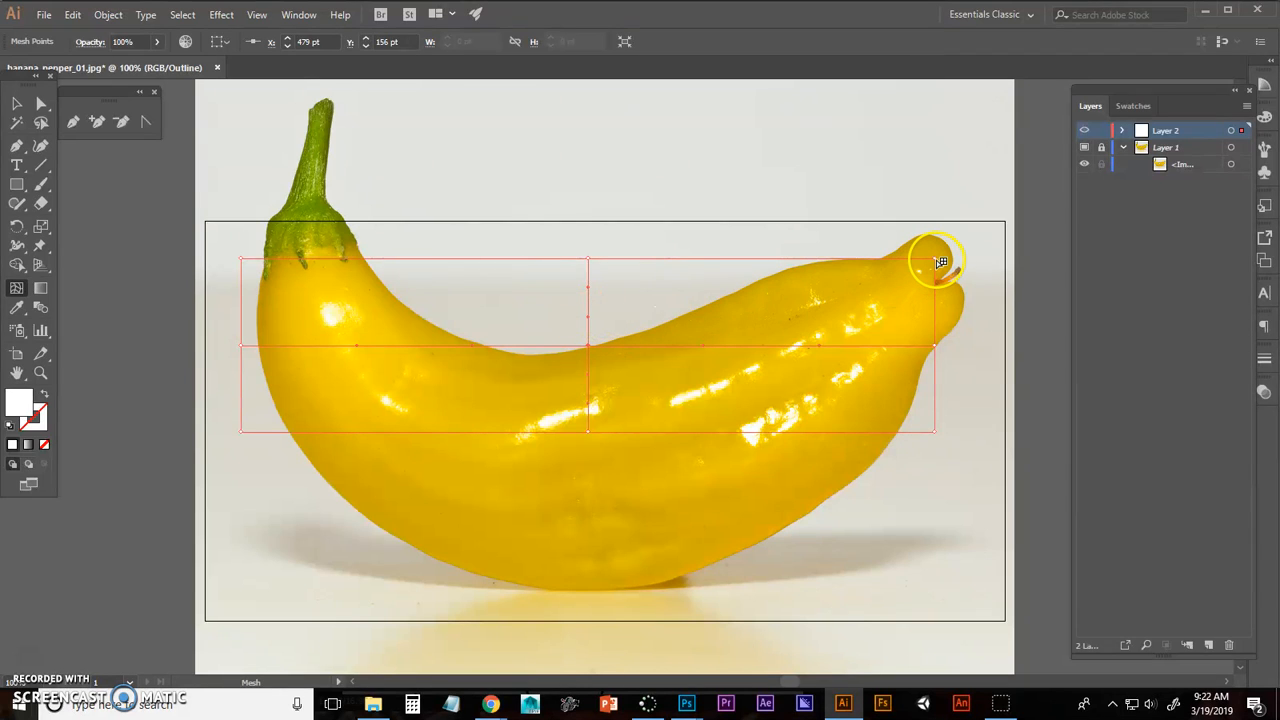
# Step: Move the three mesh points on the rectangle's right edge onto the top, notch and bottom of the pepper's tip
pyautogui.click(16, 310)
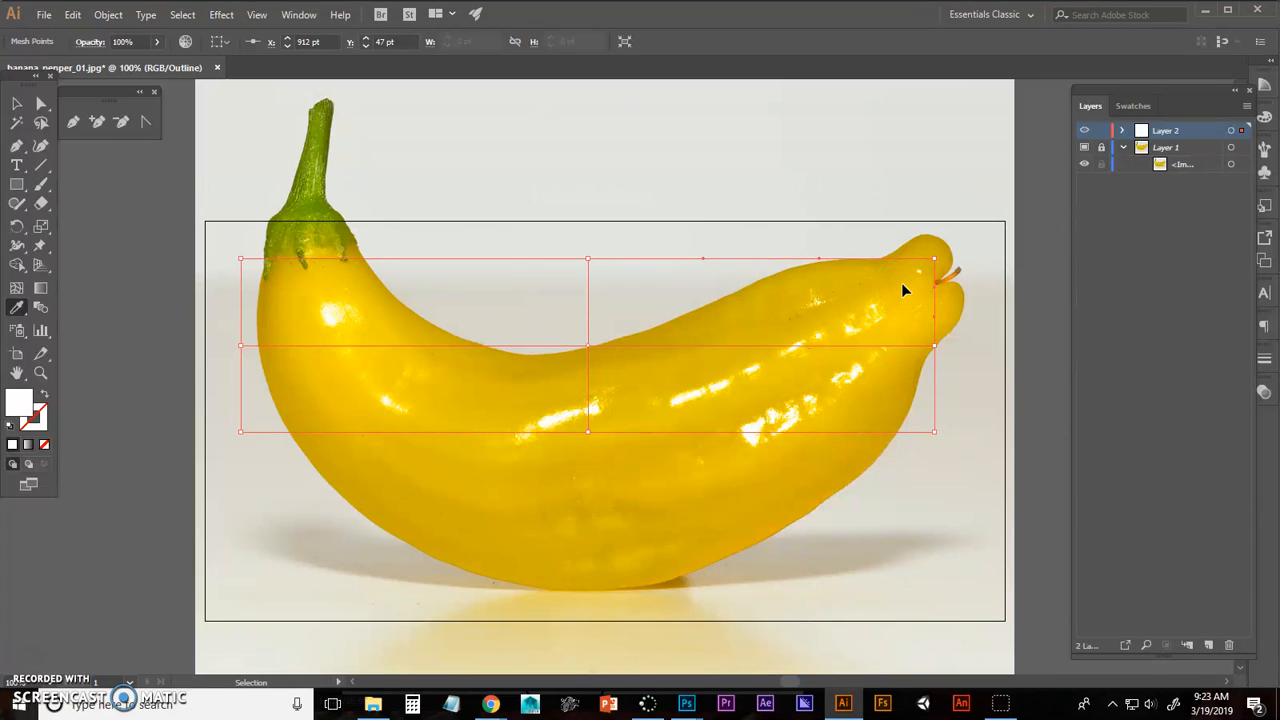
pyautogui.click(934, 258)
pyautogui.click(40, 104)
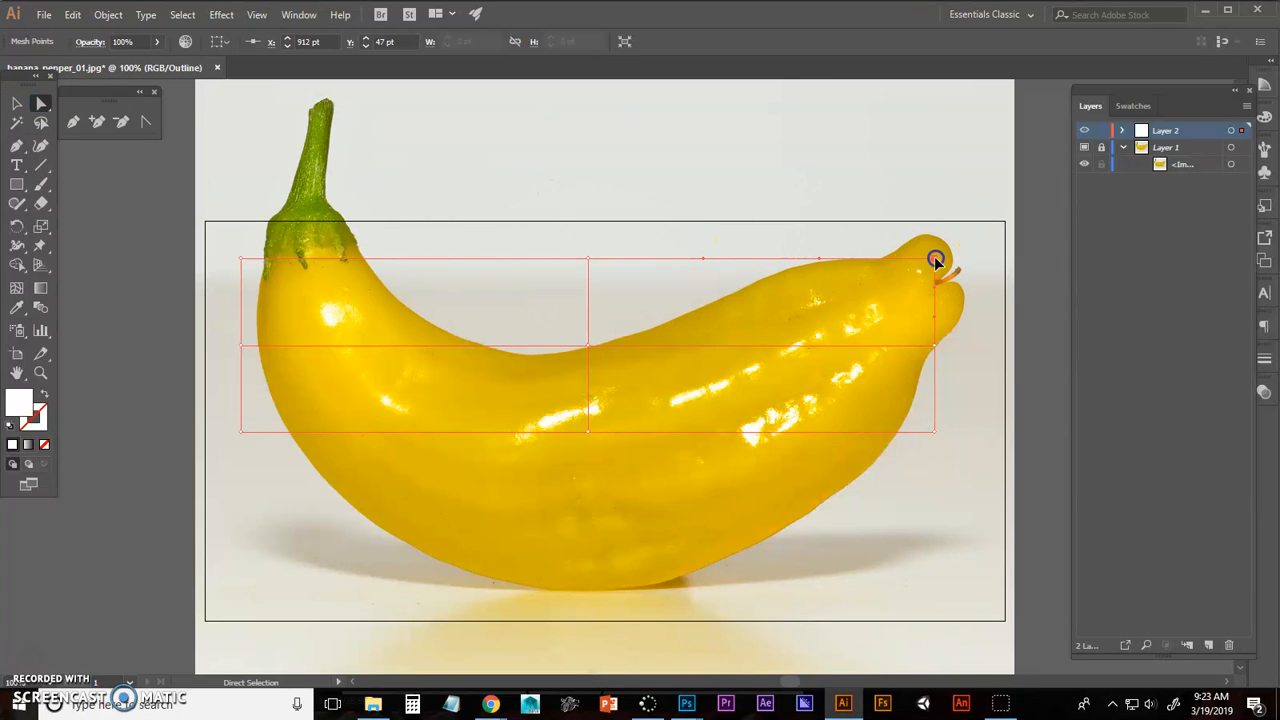
pyautogui.click(17, 308)
pyautogui.click(944, 262)
pyautogui.moveTo(933, 258)
pyautogui.mouseDown()
pyautogui.moveTo(894, 250)
pyautogui.moveTo(917, 242)
pyautogui.mouseUp()
pyautogui.moveTo(933, 346); pyautogui.dragTo(942, 279)
pyautogui.click(936, 431)
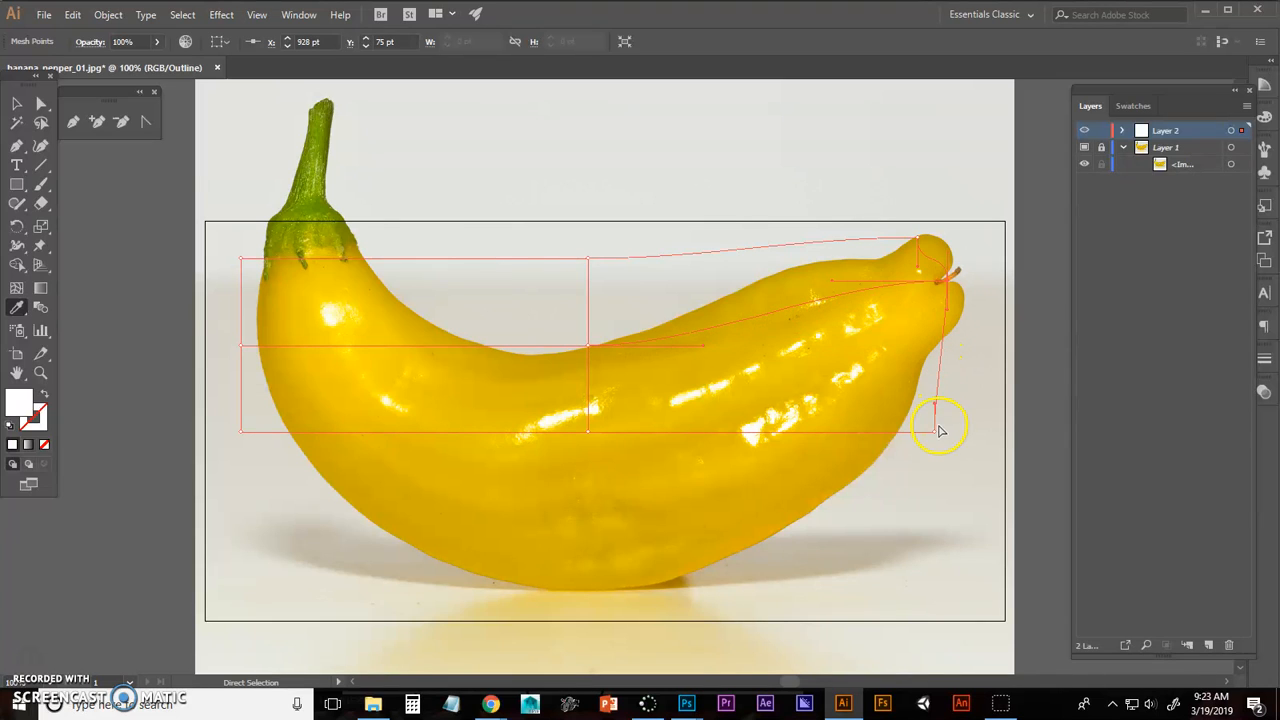
pyautogui.moveTo(936, 431); pyautogui.dragTo(957, 323)
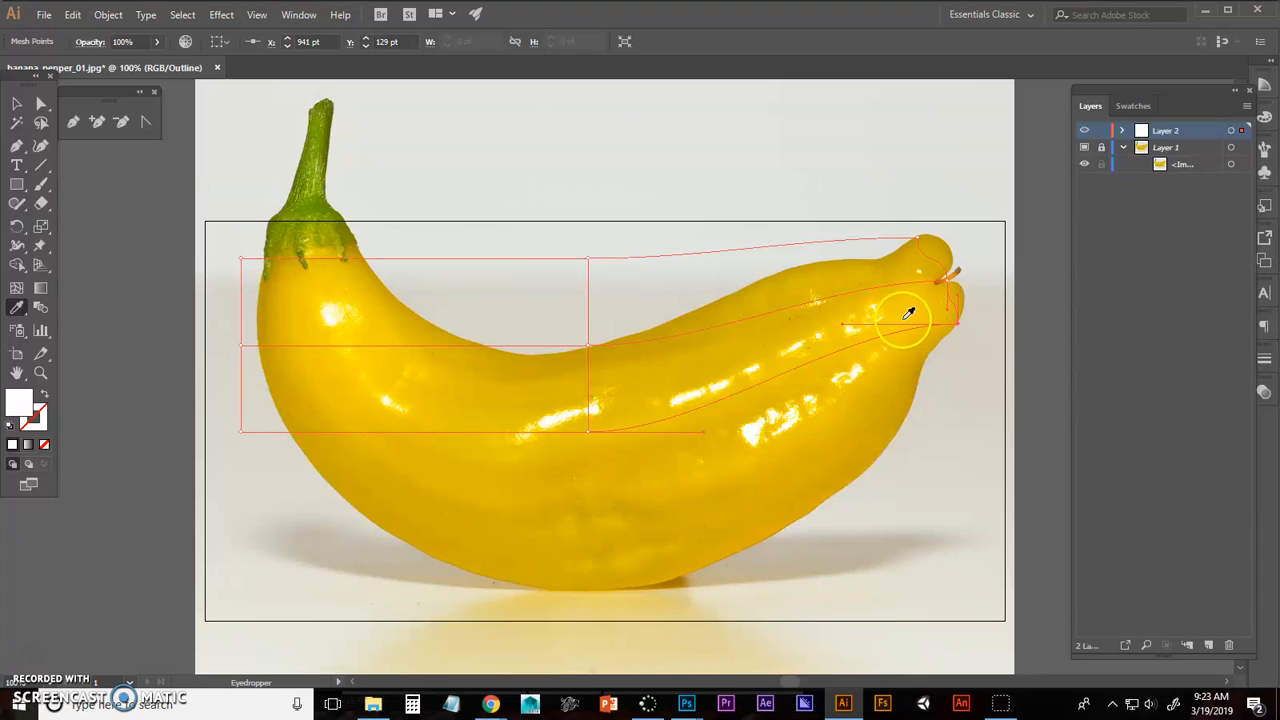
# Step: Move the mesh's middle column of points onto the pepper's lower edge, mid-body and upper edge
pyautogui.moveTo(589, 432); pyautogui.dragTo(592, 588)
pyautogui.click(591, 345)
pyautogui.moveTo(591, 345); pyautogui.dragTo(591, 456)
pyautogui.click(590, 284)
pyautogui.moveTo(590, 266); pyautogui.dragTo(588, 346)
# Step: Move the three mesh points on the rectangle's left edge onto the base of the pepper's green stem cap
pyautogui.keyDown('ctrl'); pyautogui.click(242, 259); pyautogui.keyUp('ctrl')
pyautogui.moveTo(242, 259); pyautogui.dragTo(354, 242)
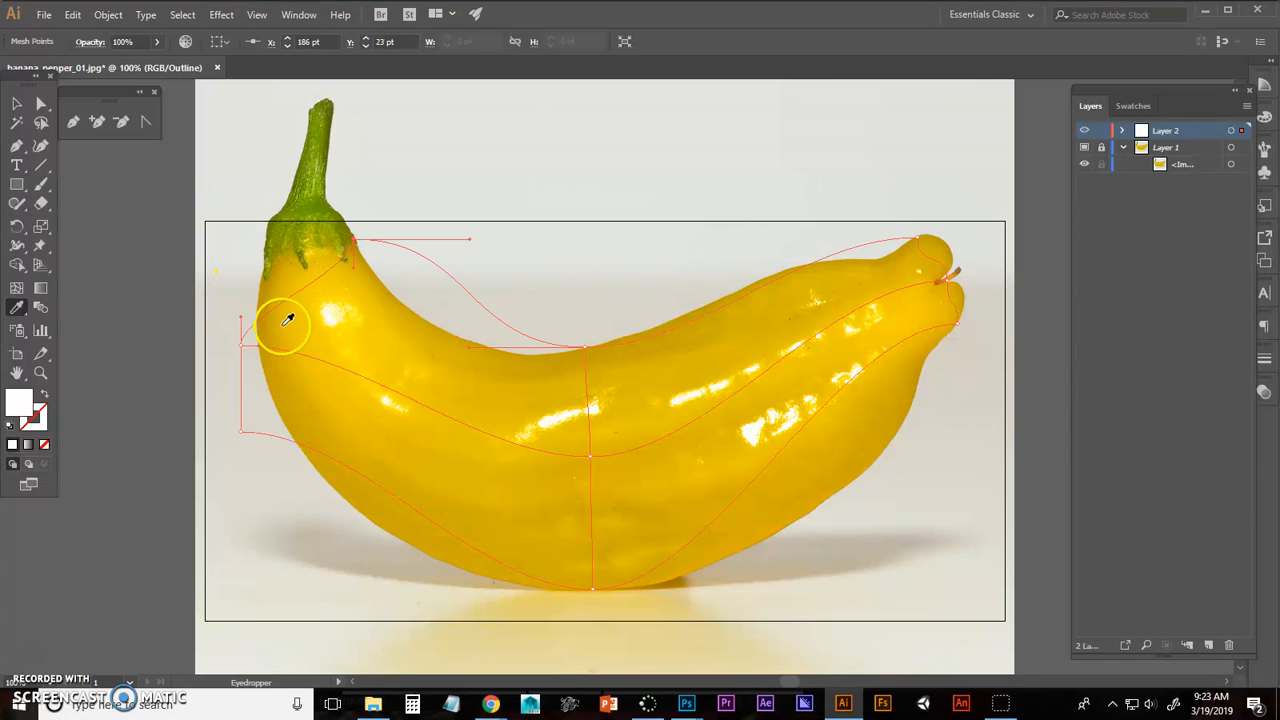
pyautogui.click(243, 344)
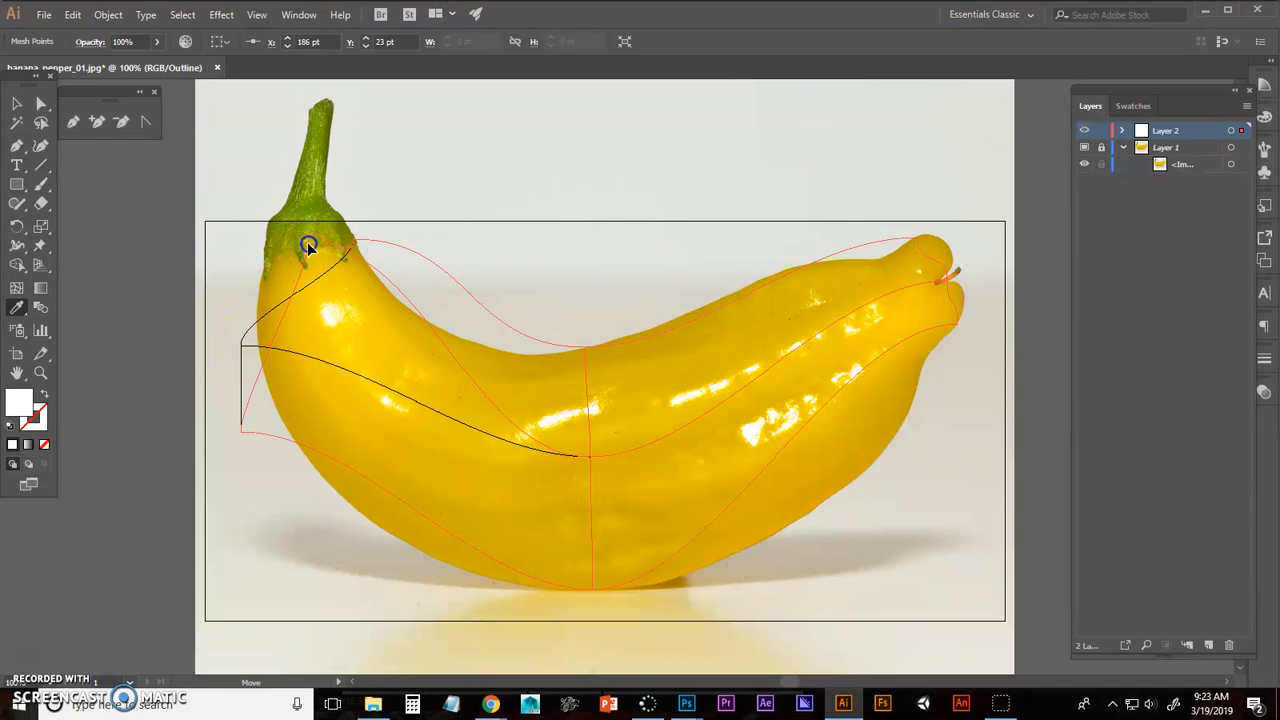
pyautogui.click(259, 433)
pyautogui.moveTo(241, 434); pyautogui.dragTo(266, 254)
pyautogui.click(370, 256)
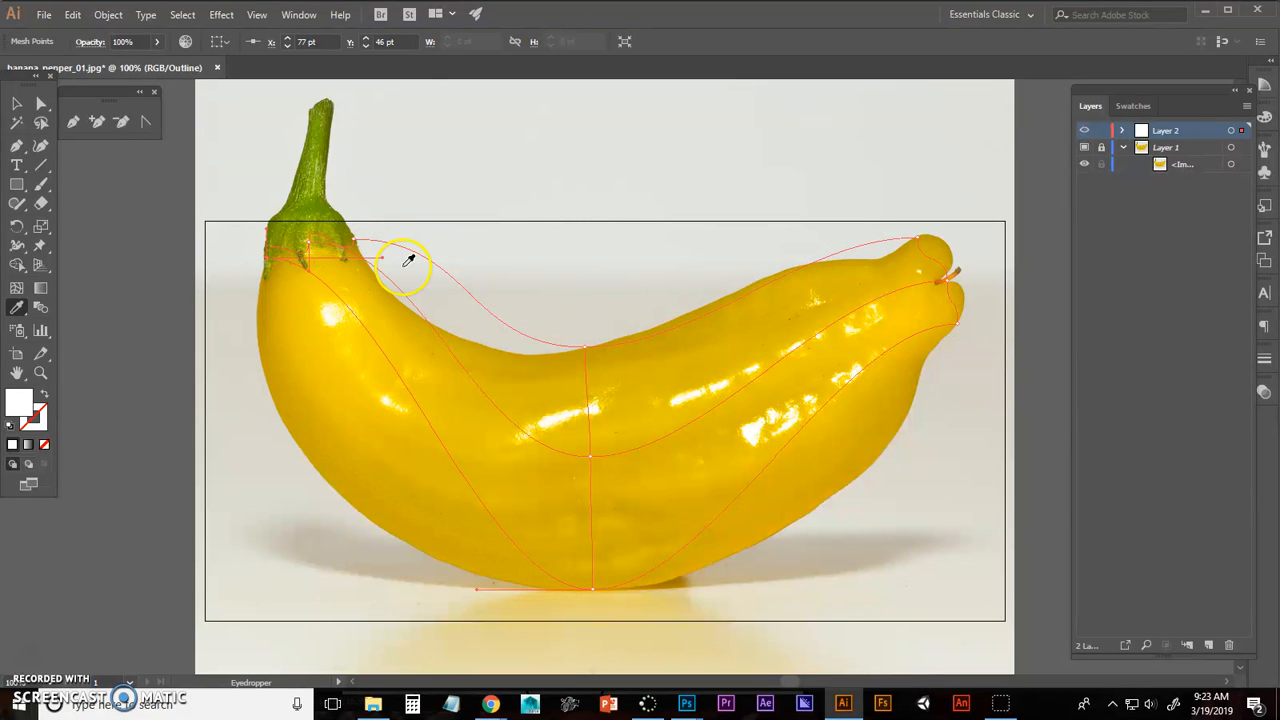
# Step: Adjust the handles around the outer left mesh point at the stem cap to follow the pepper's side and the cap's base
pyautogui.scroll(2, 375, 296)
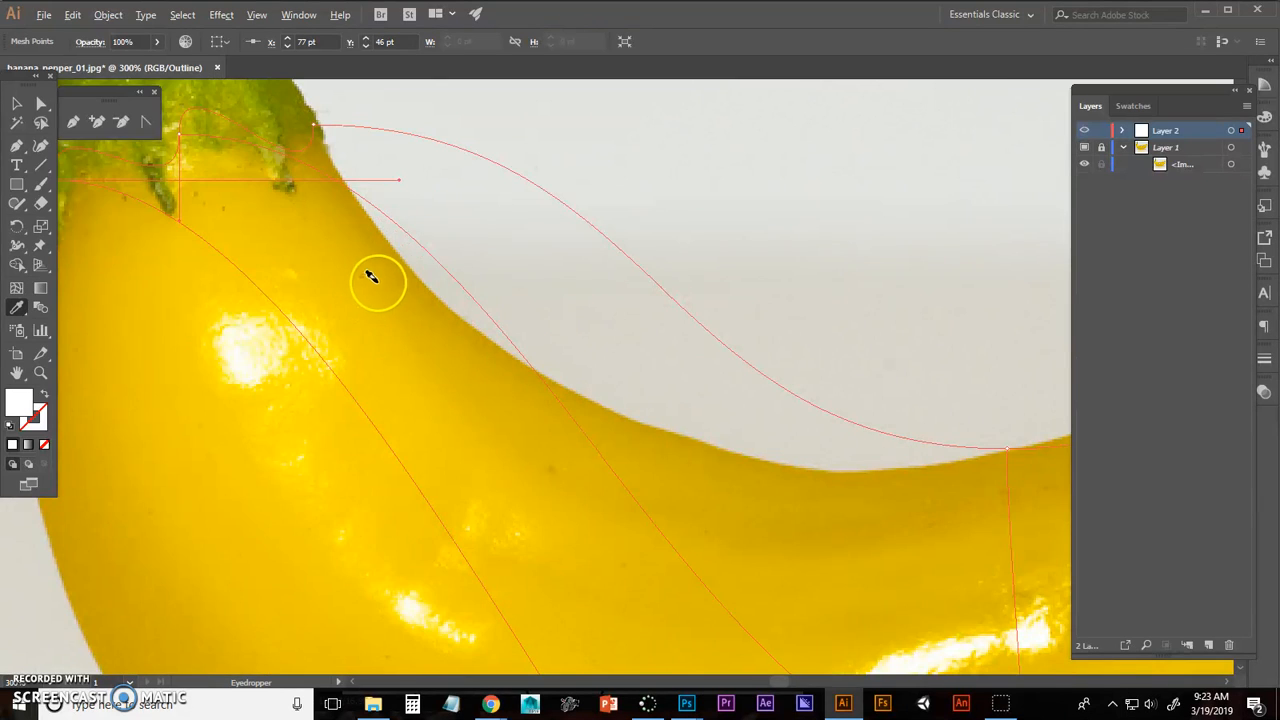
pyautogui.scroll(2, 626, 383)
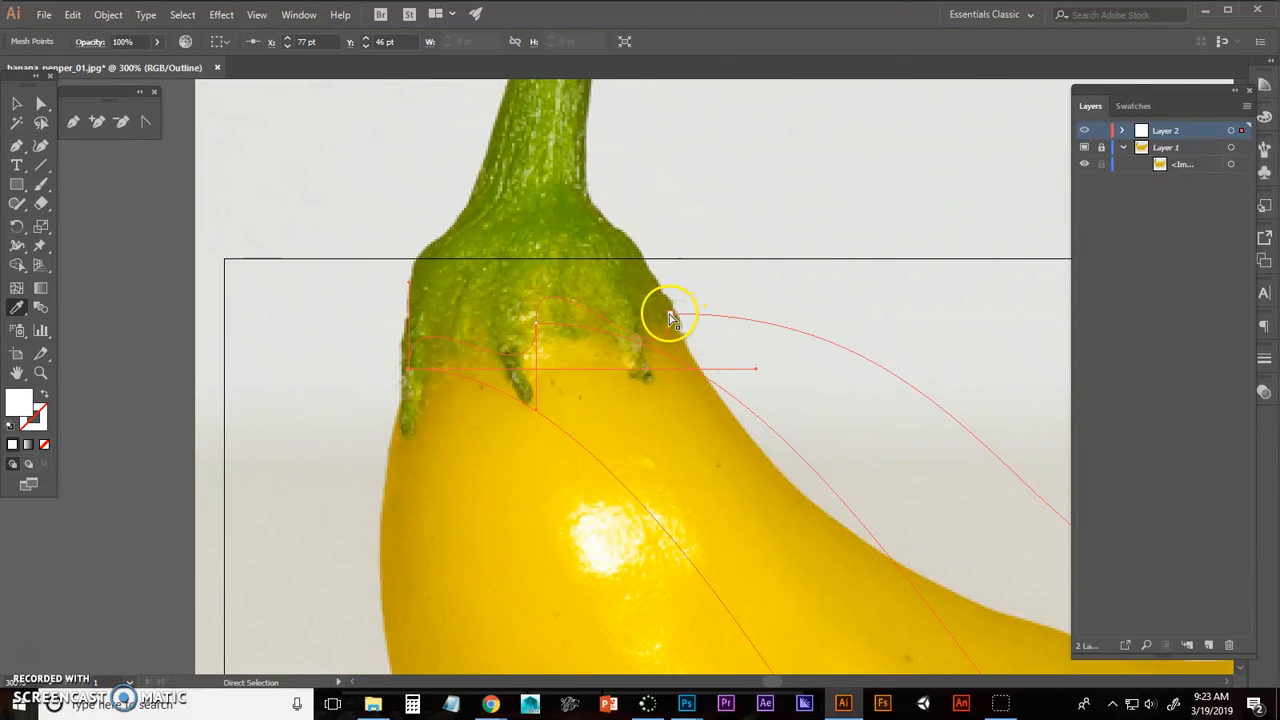
pyautogui.keyDown('ctrl'); pyautogui.click(669, 314); pyautogui.keyUp('ctrl')
pyautogui.keyDown('ctrl'); pyautogui.click(409, 369); pyautogui.keyUp('ctrl')
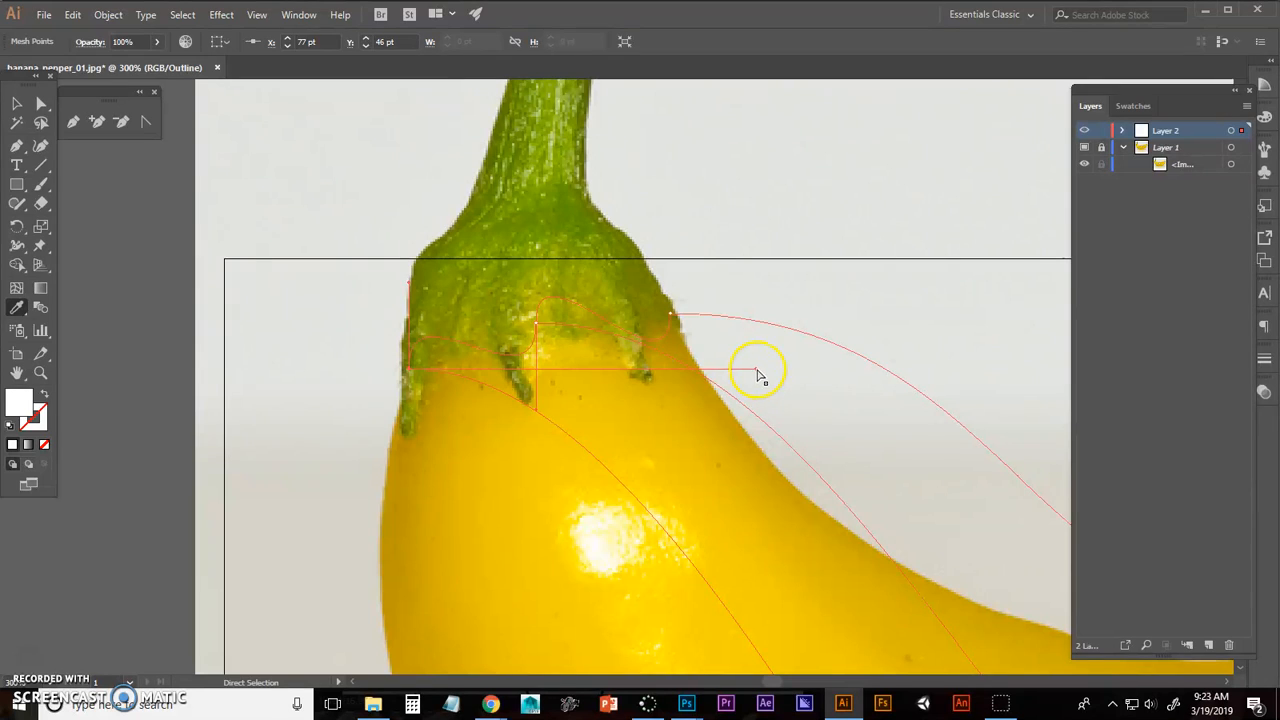
pyautogui.moveTo(755, 377); pyautogui.dragTo(390, 598)
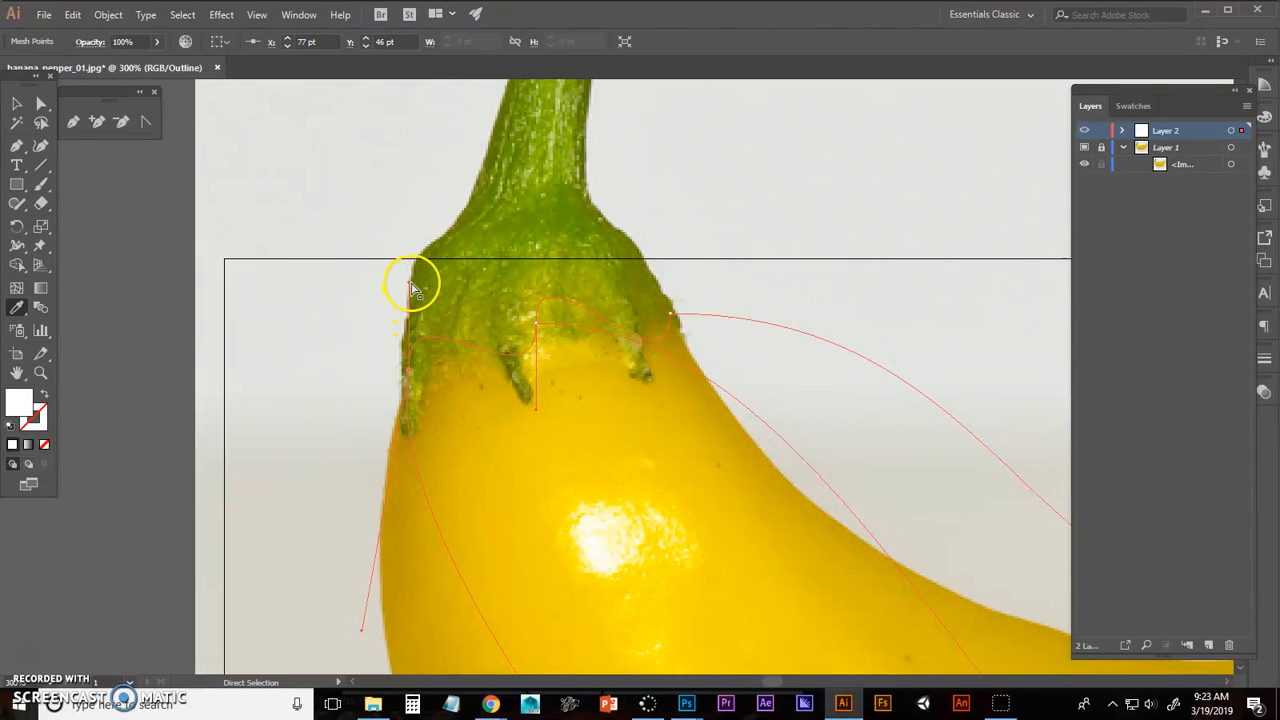
pyautogui.moveTo(410, 285); pyautogui.dragTo(457, 362)
pyautogui.moveTo(536, 410); pyautogui.dragTo(511, 338)
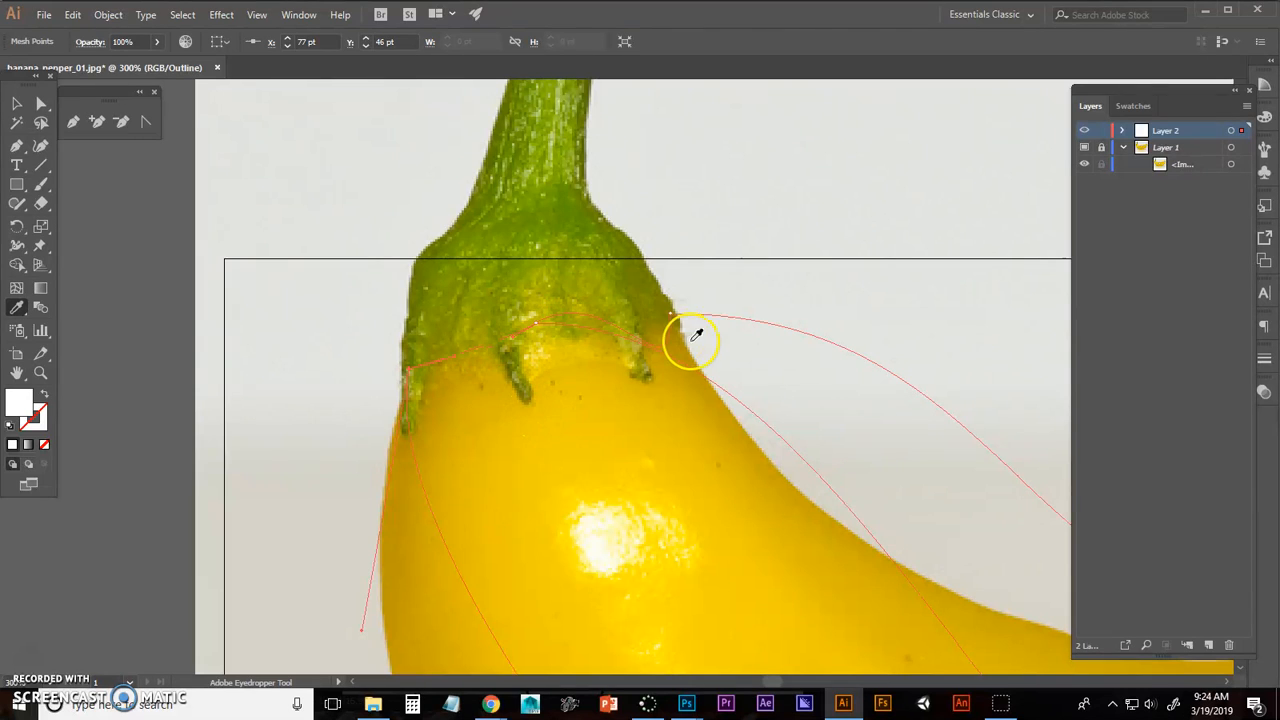
# Step: Adjust the handles around the middle mesh point at the stem cap to smooth the end edge and direct the central line down the body
pyautogui.click(531, 323)
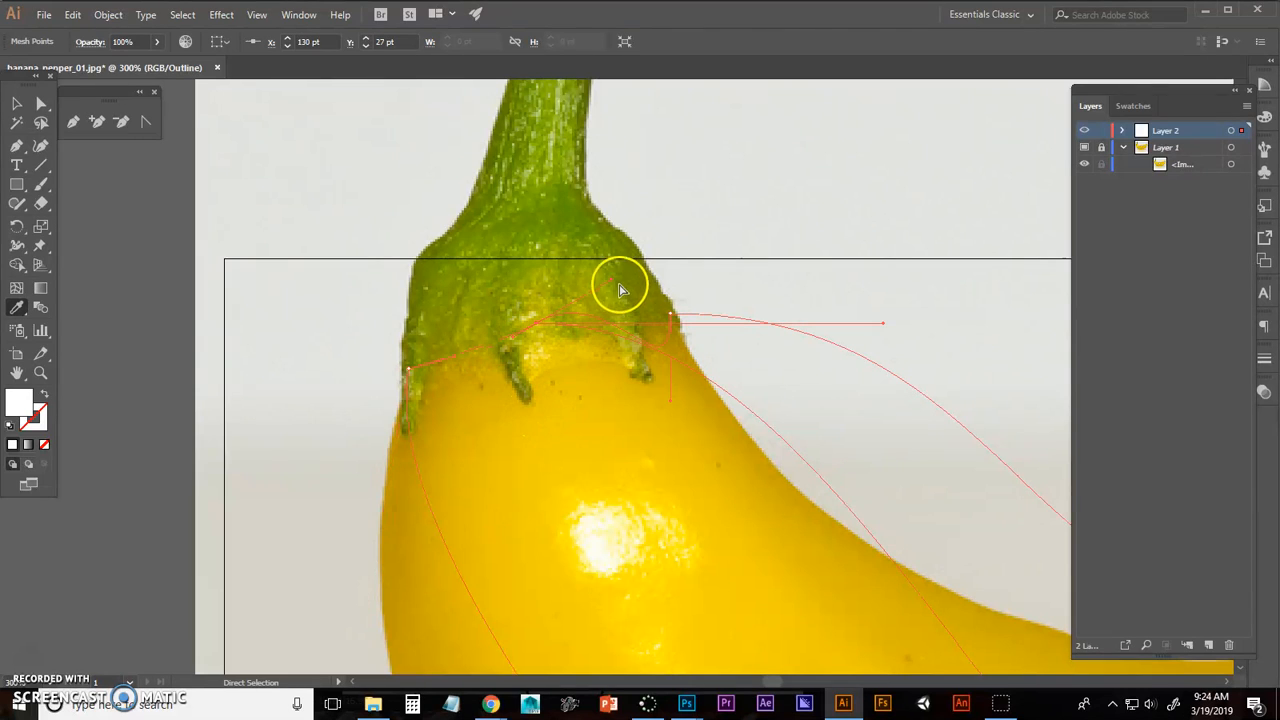
pyautogui.moveTo(607, 279); pyautogui.dragTo(575, 314)
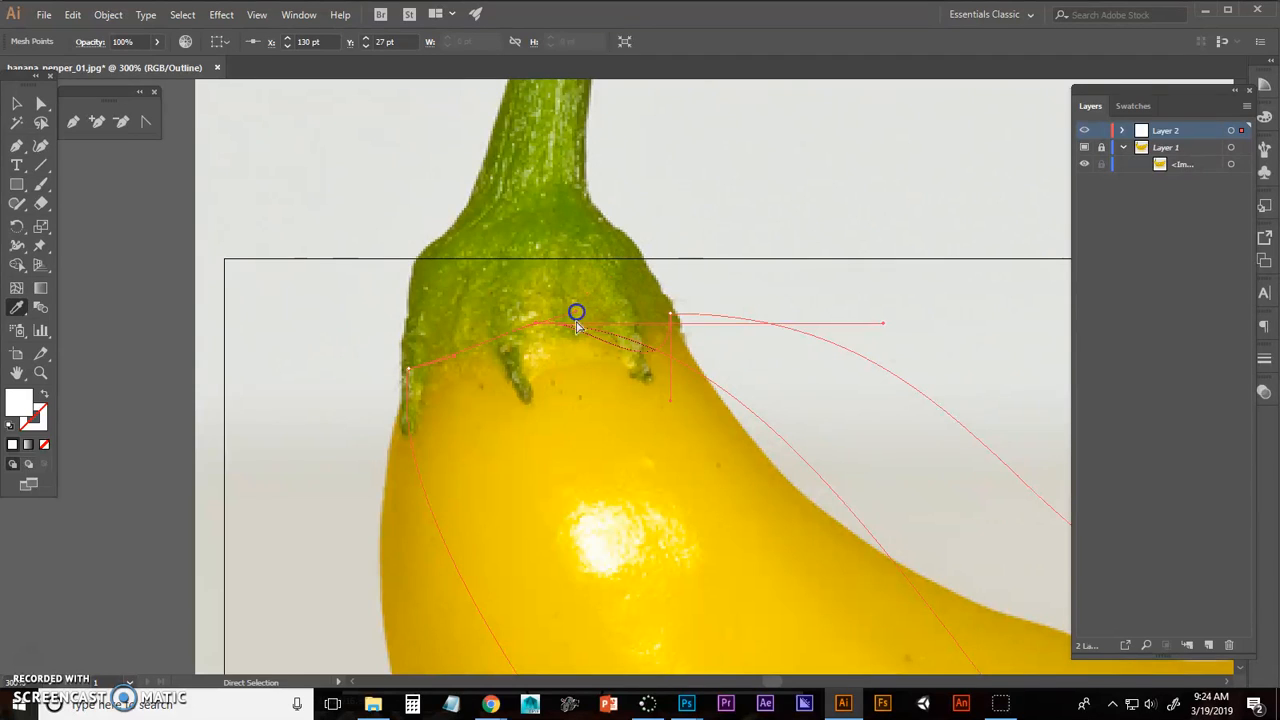
pyautogui.moveTo(671, 407); pyautogui.dragTo(640, 314)
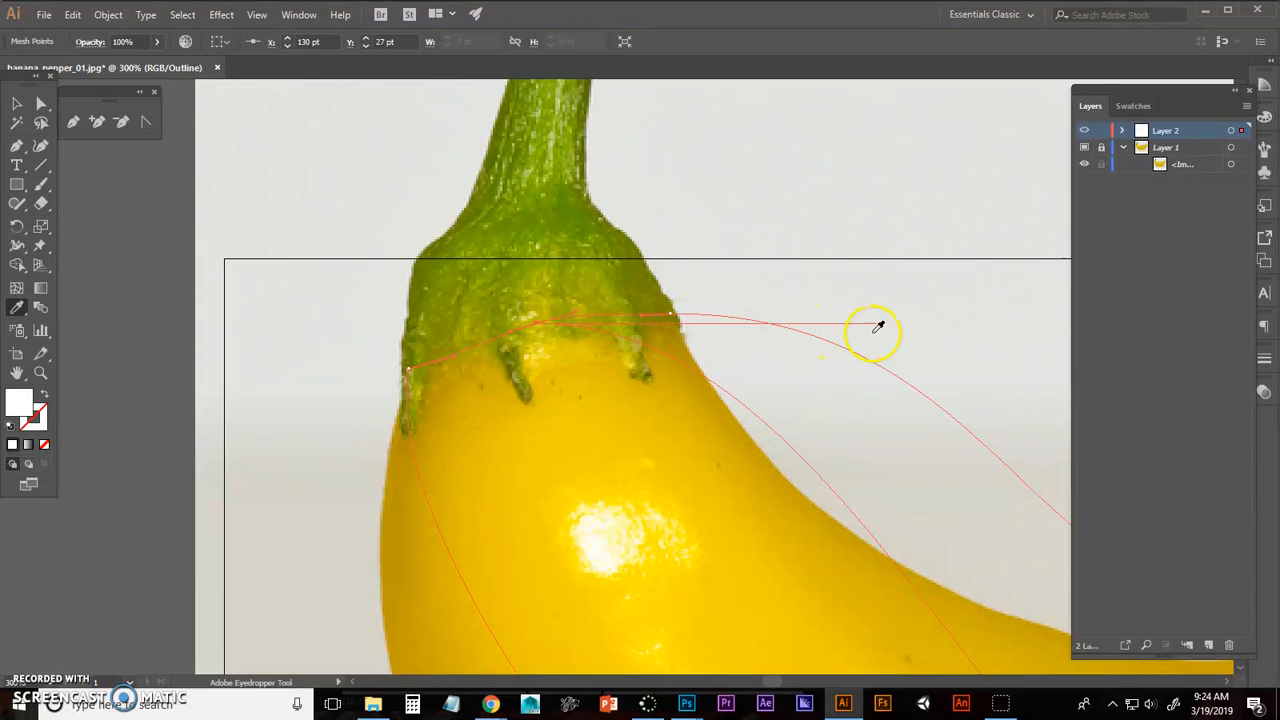
pyautogui.moveTo(576, 312); pyautogui.dragTo(579, 316)
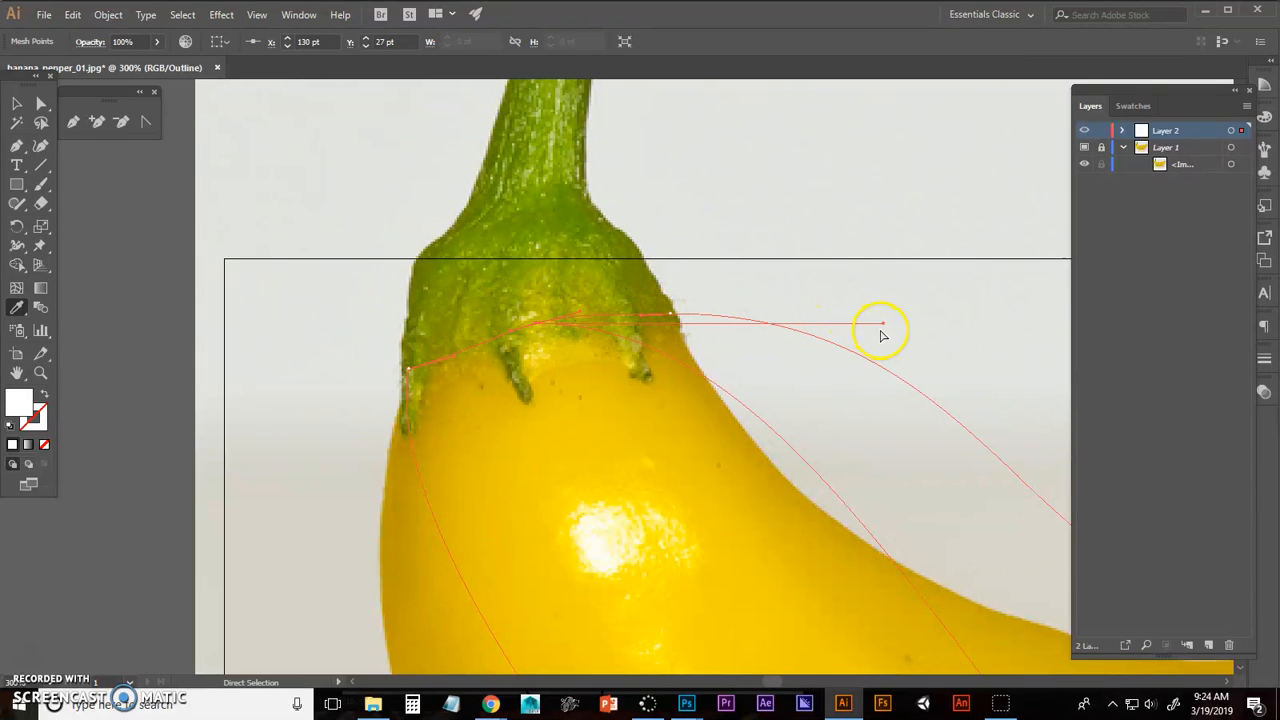
pyautogui.moveTo(884, 330); pyautogui.dragTo(637, 586)
# Step: Angle the handle of the inner right mesh point at the stem cap along the pepper's upper contour
pyautogui.click(703, 313)
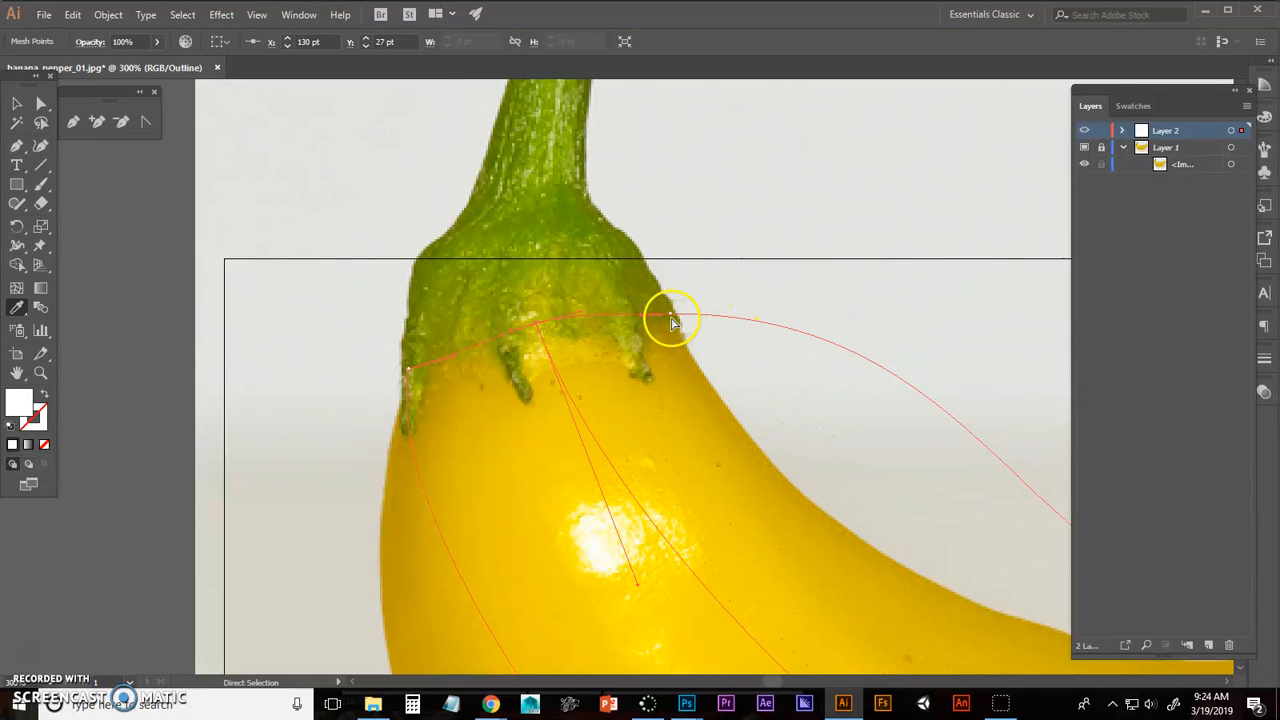
pyautogui.moveTo(672, 318); pyautogui.dragTo(918, 318)
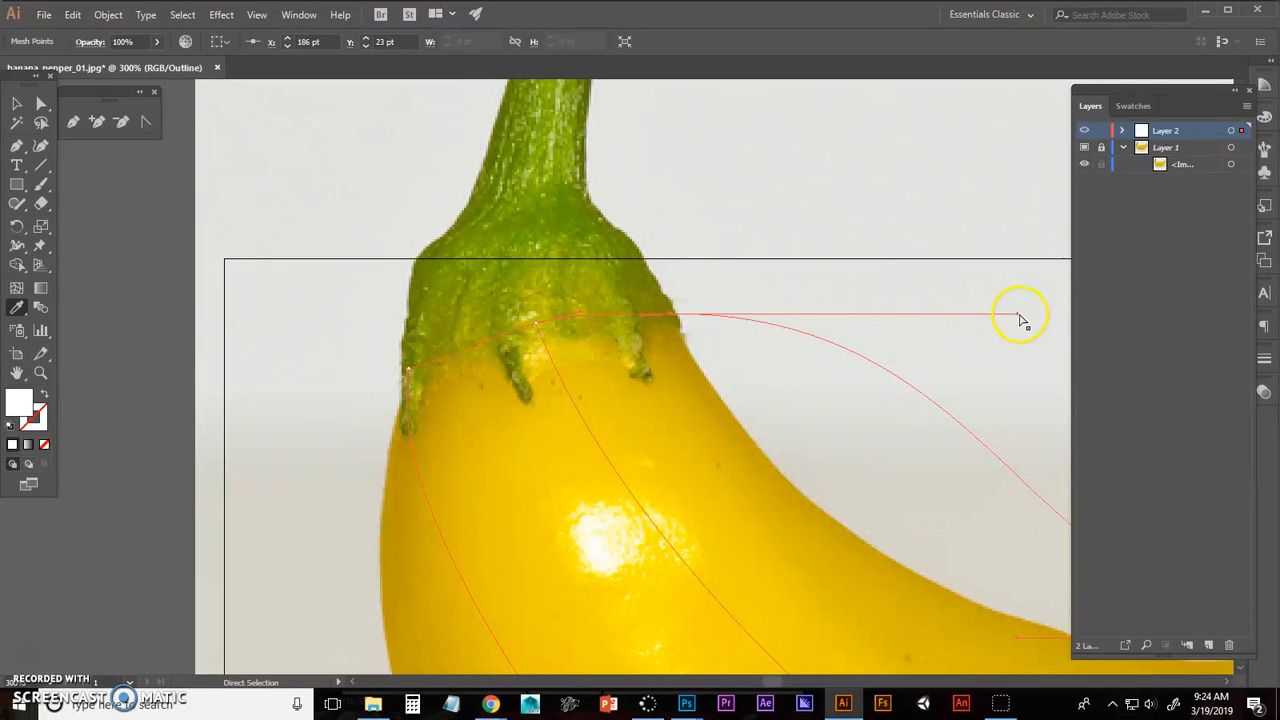
pyautogui.moveTo(1018, 316); pyautogui.dragTo(761, 478)
pyautogui.scroll(-3, 820, 424)
pyautogui.moveTo(878, 446); pyautogui.dragTo(450, 256)
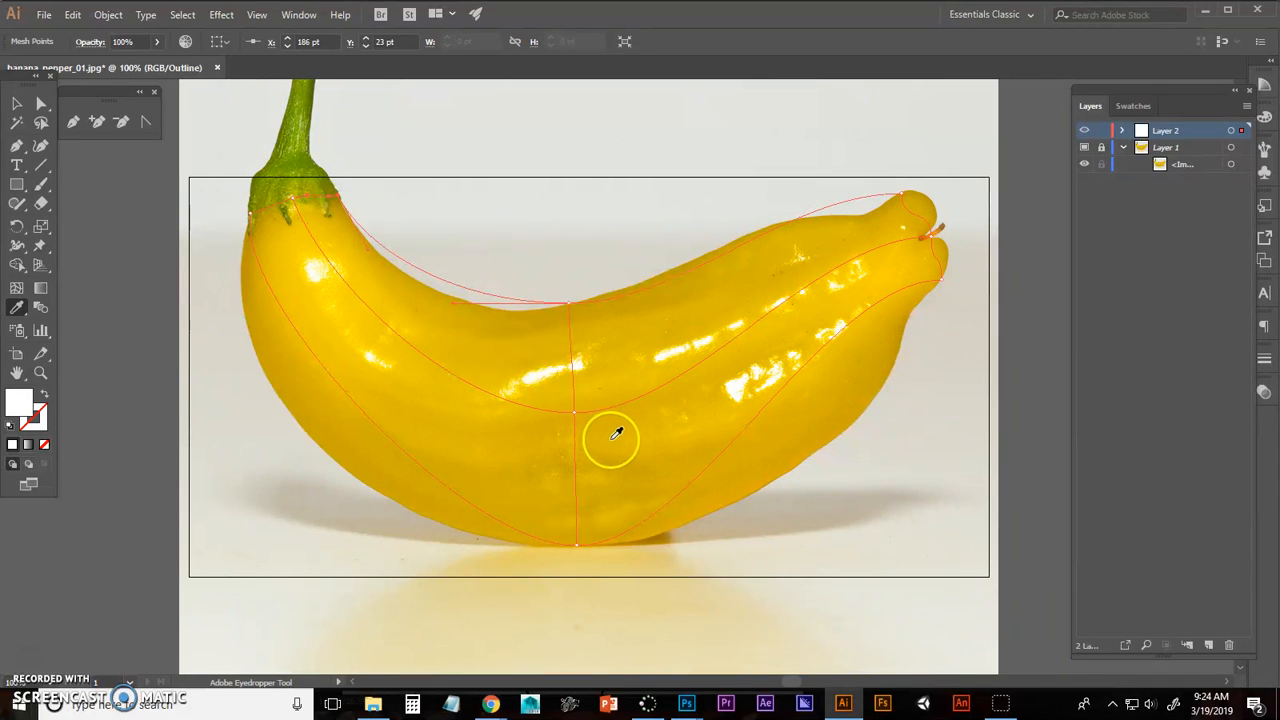
pyautogui.moveTo(457, 305); pyautogui.dragTo(455, 308)
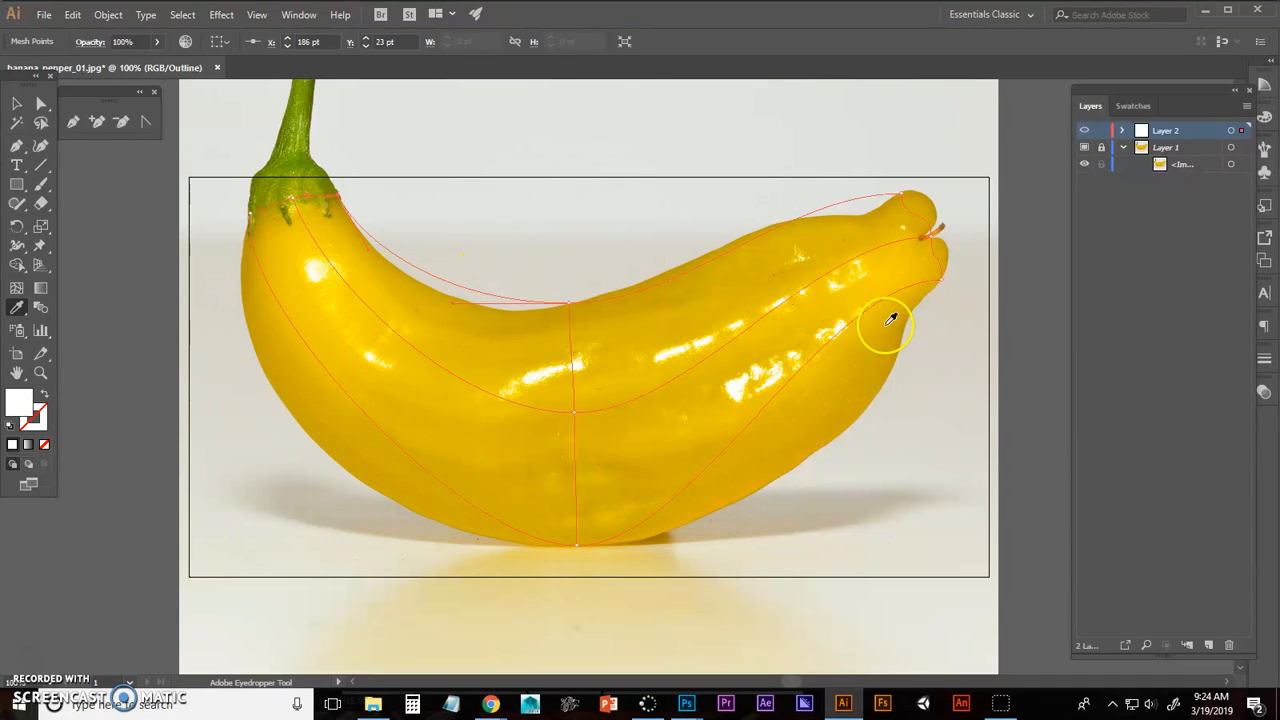
# Step: Adjust the handles of the lower mesh point at the pepper's tip to follow the lower contour and the rounded end
pyautogui.scroll(2, 778, 400)
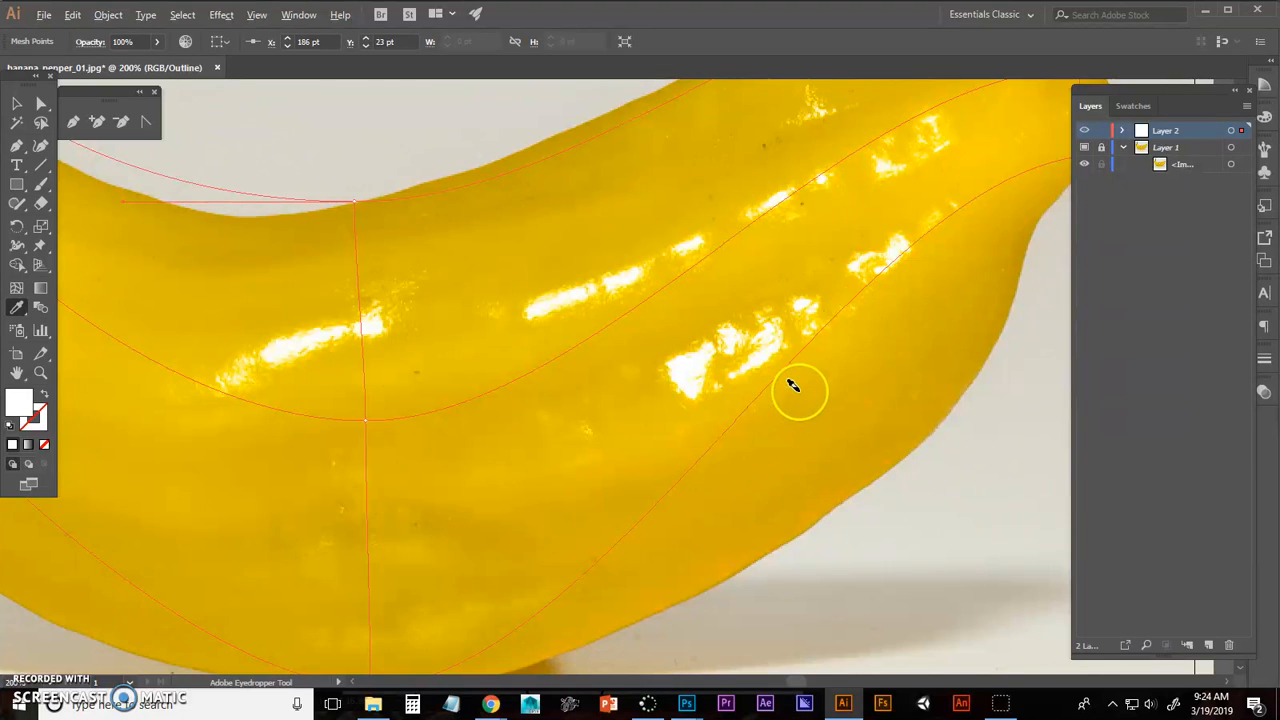
pyautogui.scroll(-1, 794, 386)
pyautogui.moveTo(846, 331); pyautogui.dragTo(688, 416)
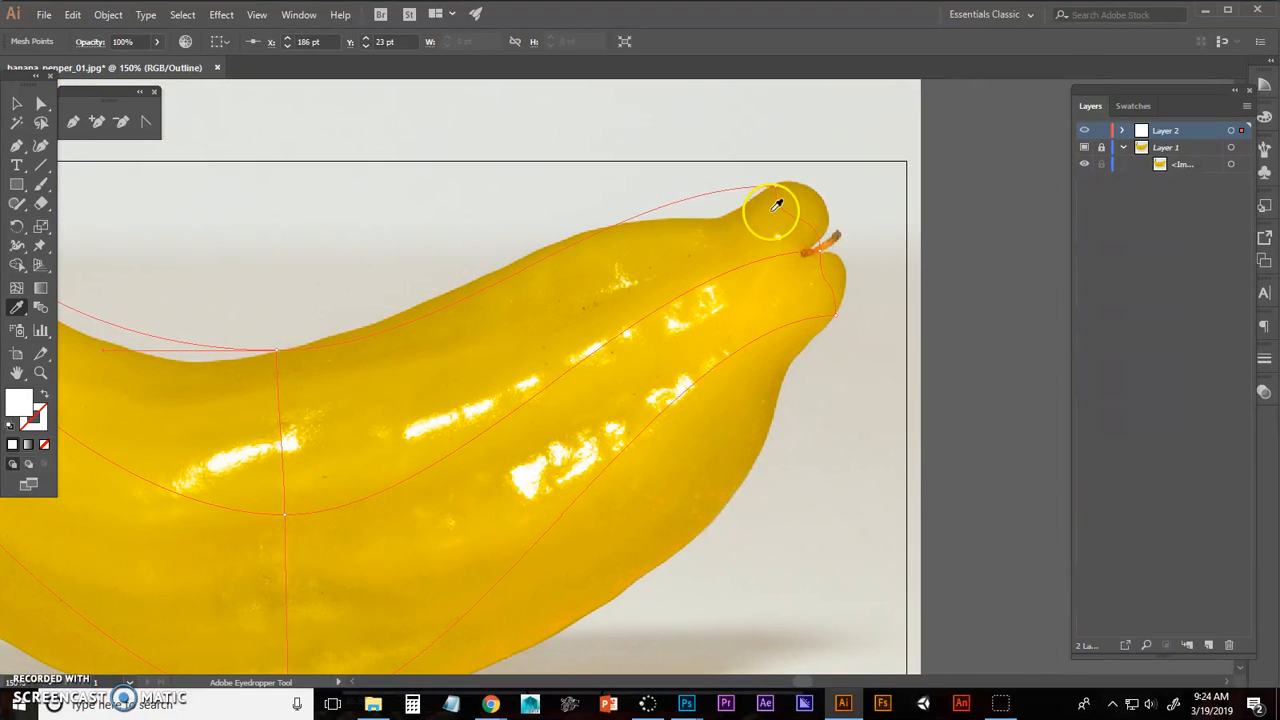
pyautogui.scroll(2, 800, 234)
pyautogui.click(720, 176)
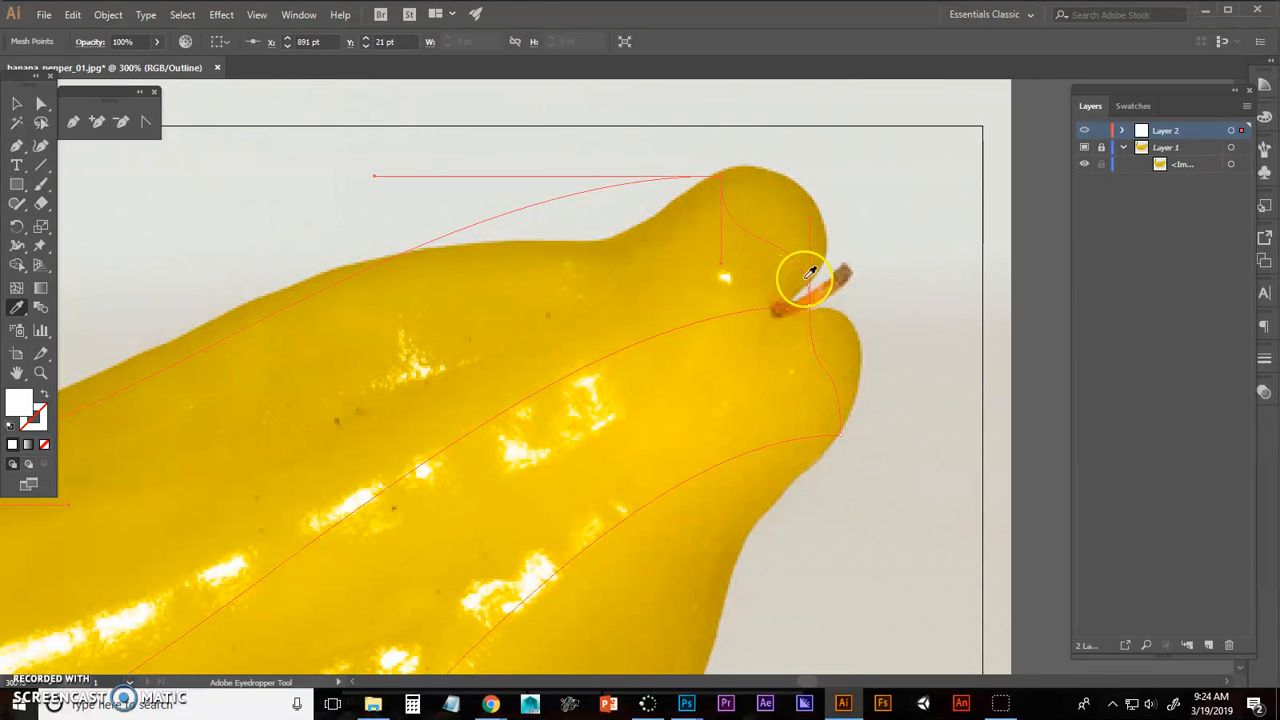
pyautogui.click(840, 435)
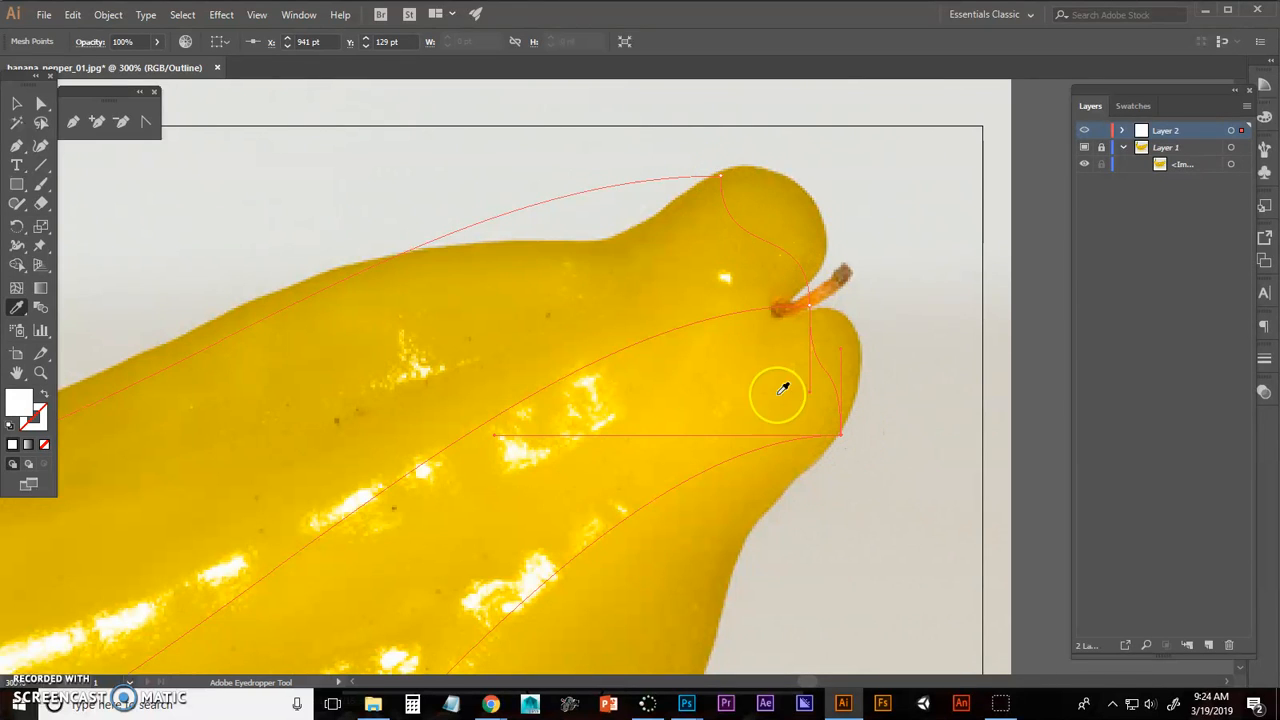
pyautogui.moveTo(497, 438); pyautogui.dragTo(728, 566)
pyautogui.moveTo(840, 349); pyautogui.dragTo(816, 369)
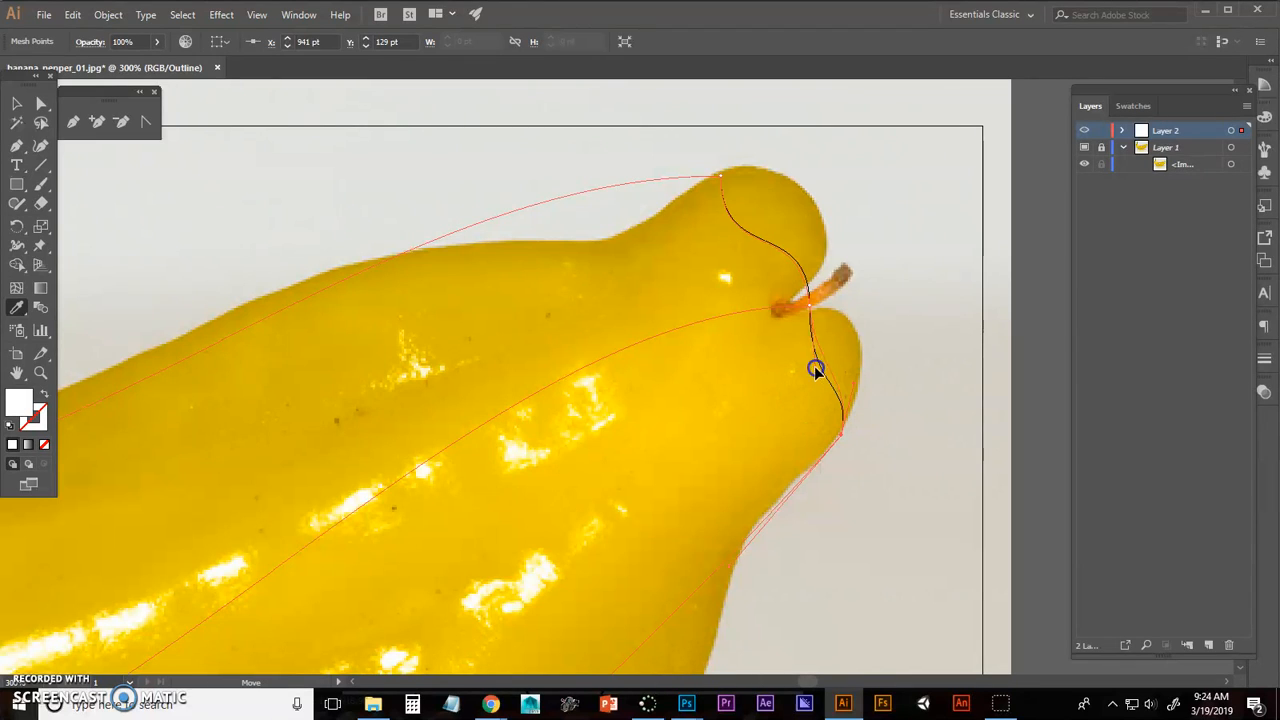
# Step: Adjust the handles of the middle and upper mesh points at the tip to fit the end edge and the pepper's upper contour
pyautogui.moveTo(824, 326); pyautogui.dragTo(803, 280)
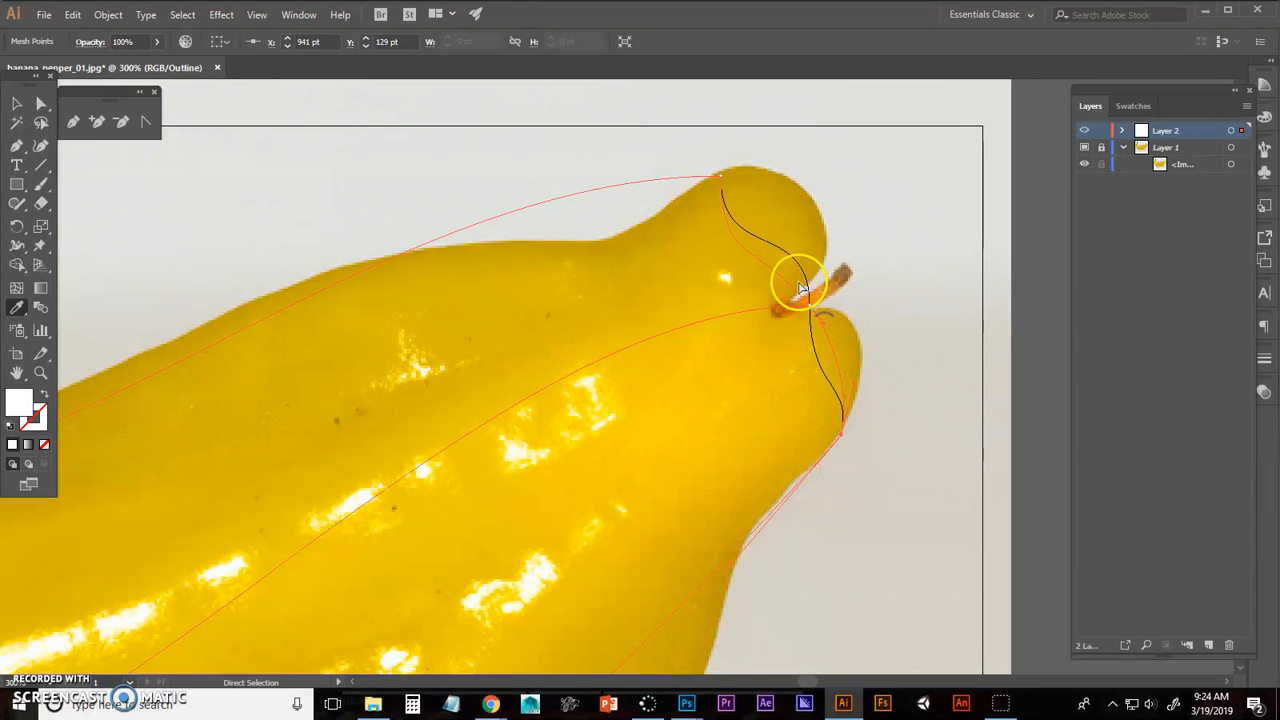
pyautogui.click(720, 179)
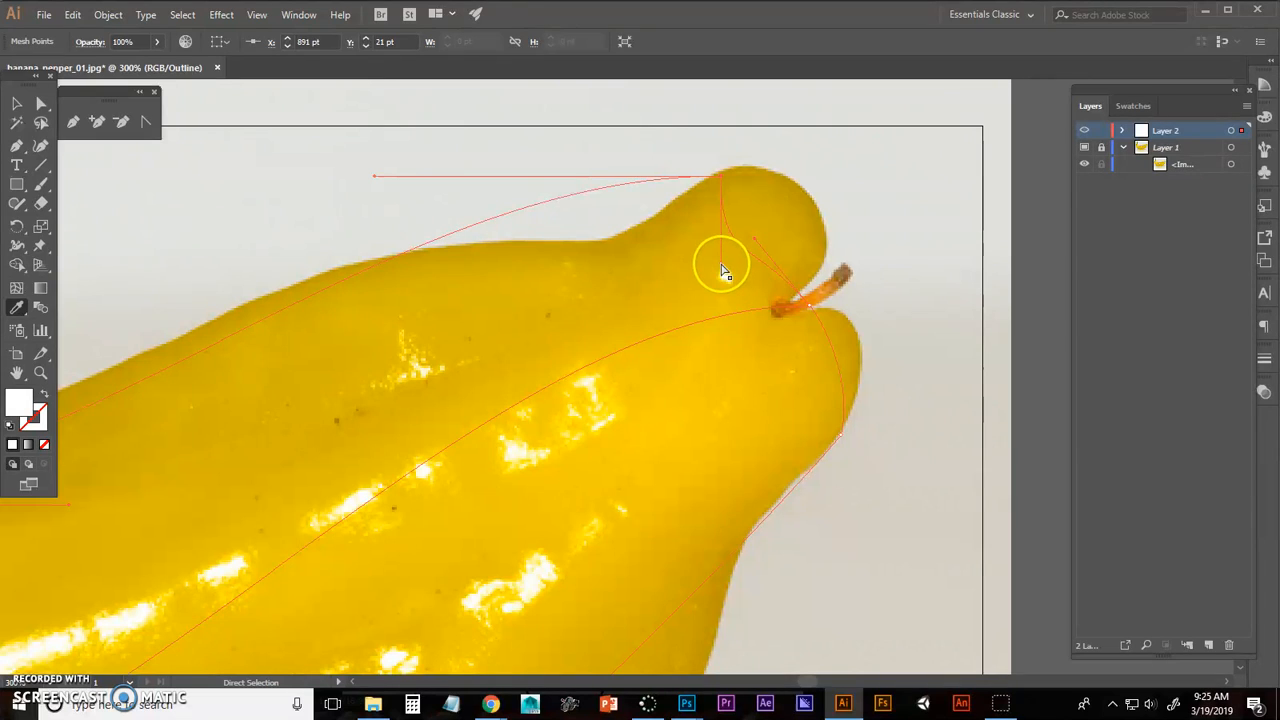
pyautogui.moveTo(723, 270); pyautogui.dragTo(755, 216)
pyautogui.press('i')
pyautogui.moveTo(381, 184); pyautogui.dragTo(608, 232)
# Step: Show the Navigator preview and colour the mesh points at the stem cap with yellows sampled from the pepper beside them
pyautogui.scroll(-3, 671, 314)
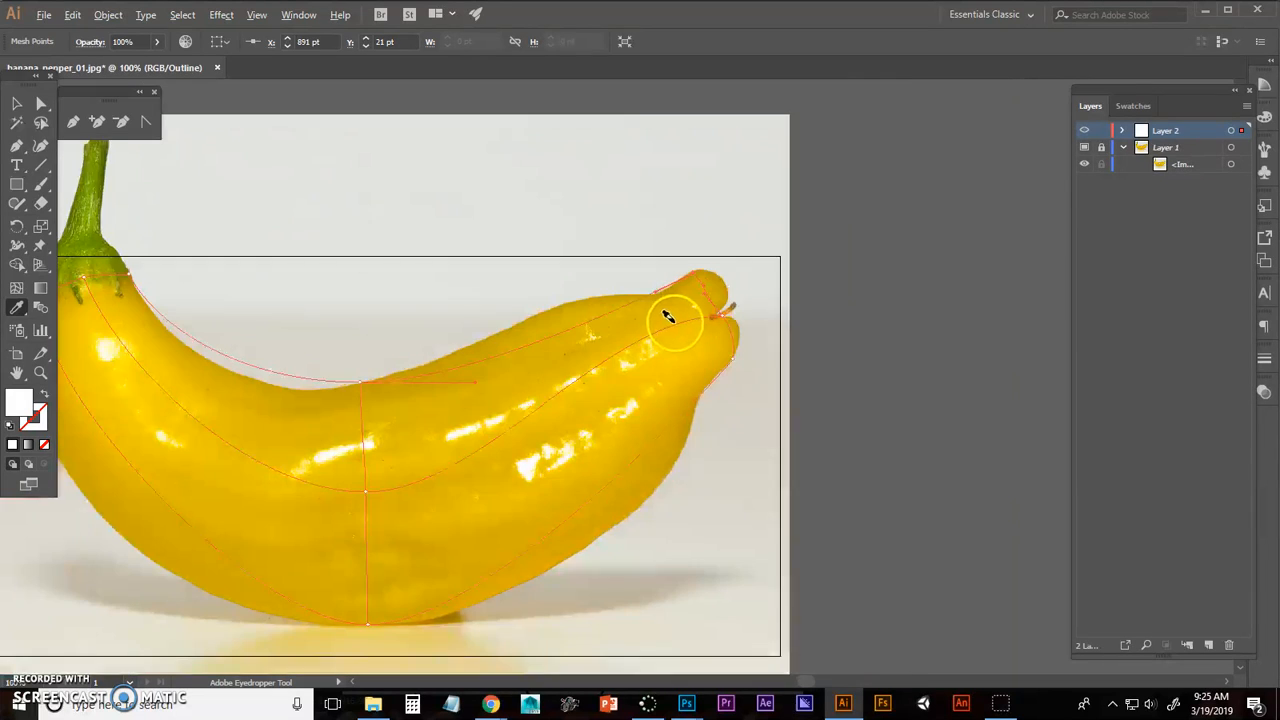
pyautogui.moveTo(509, 400); pyautogui.dragTo(586, 386)
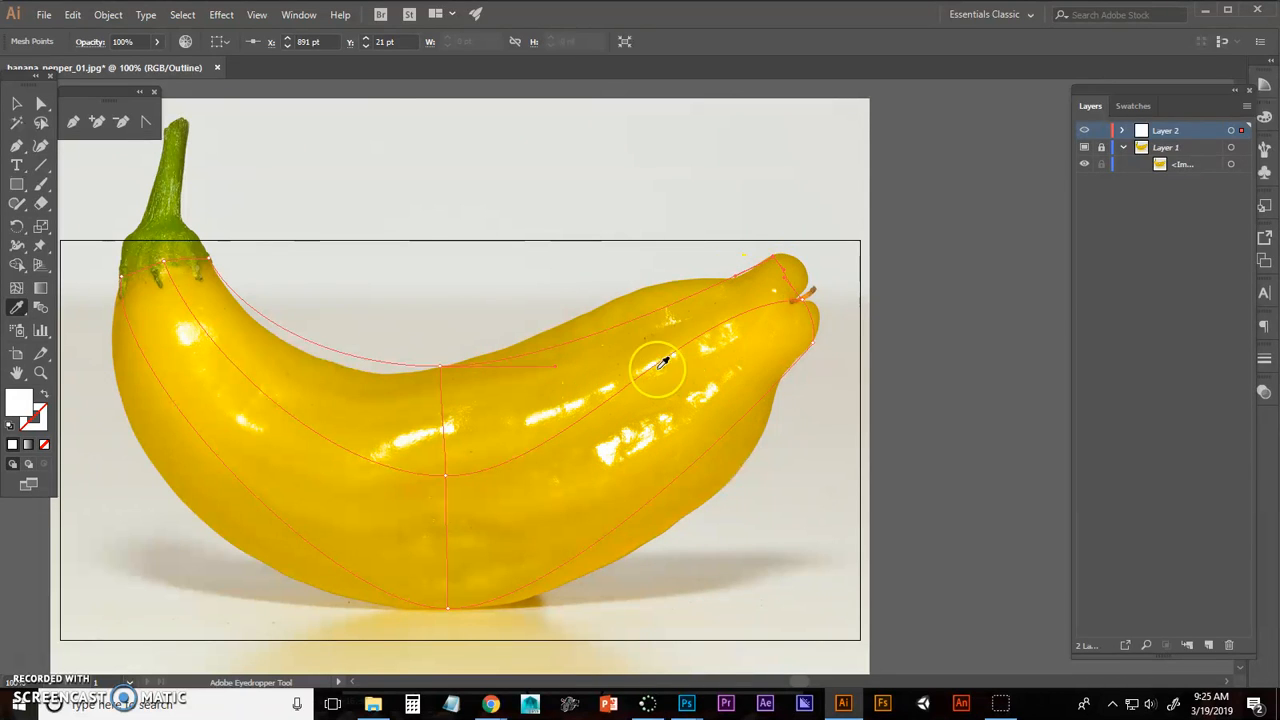
pyautogui.click(298, 14)
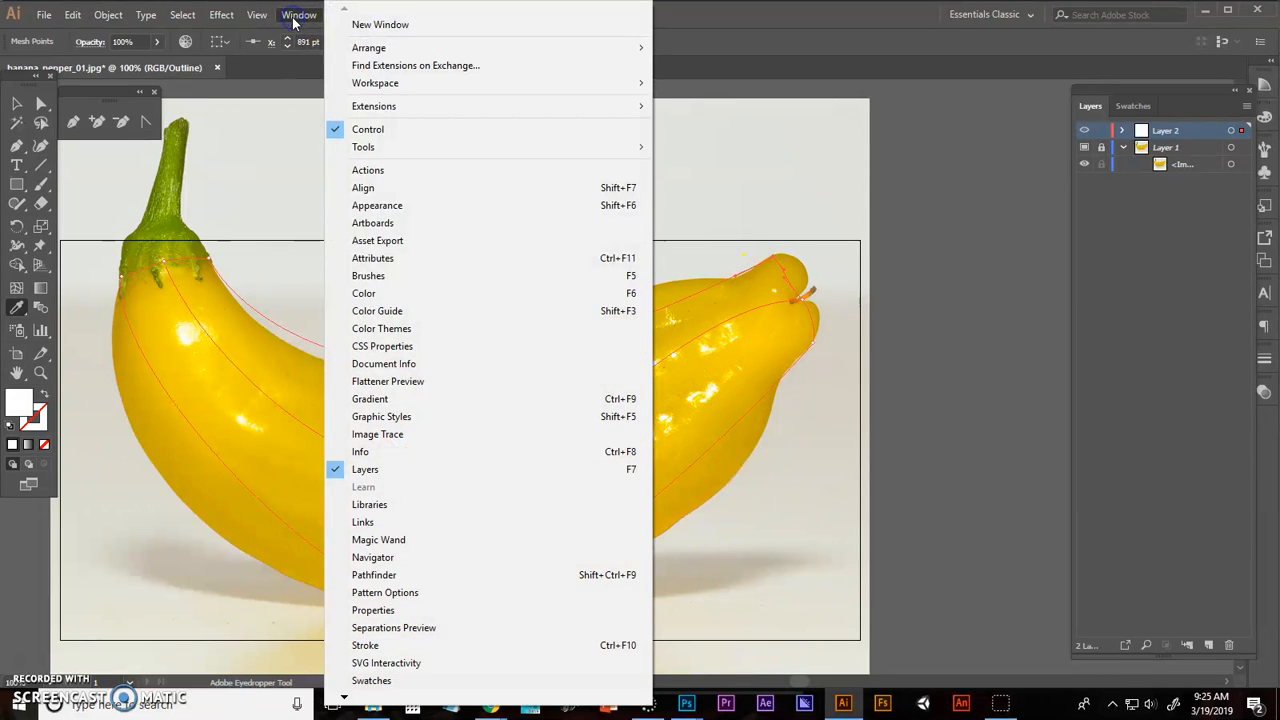
pyautogui.click(389, 559)
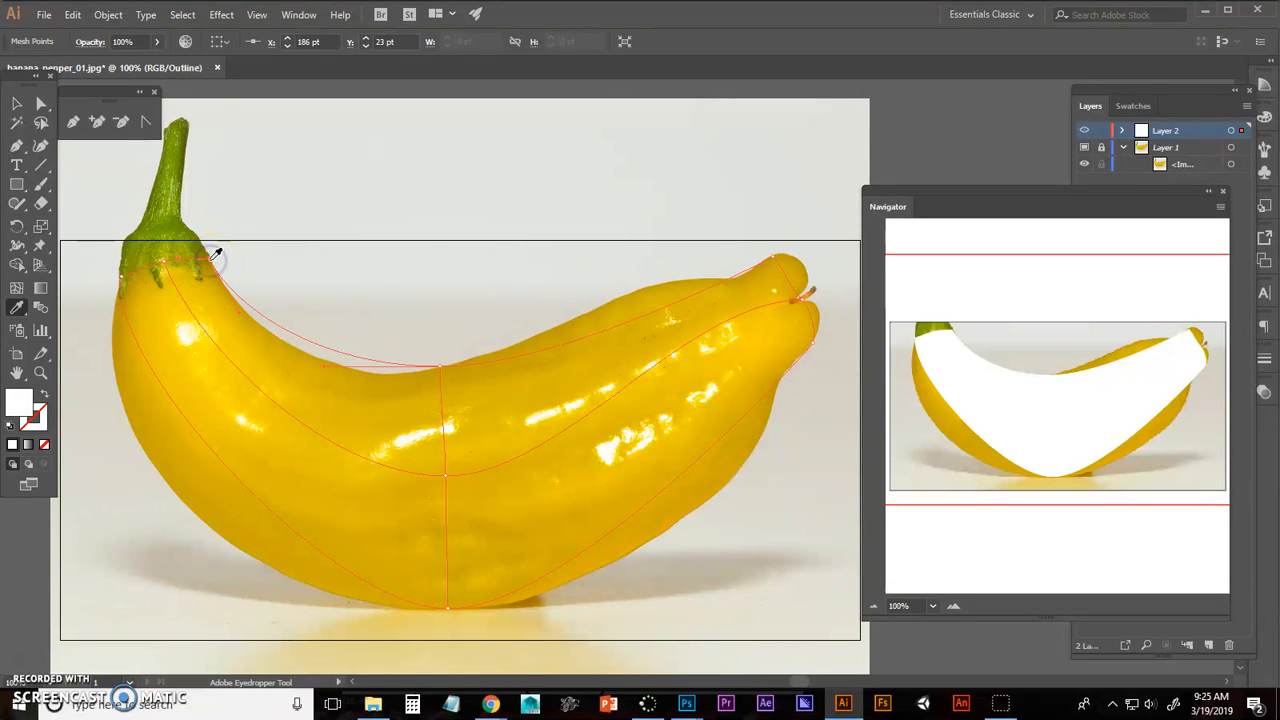
pyautogui.keyDown('ctrl'); pyautogui.click(164, 262); pyautogui.keyUp('ctrl')
pyautogui.click(174, 280)
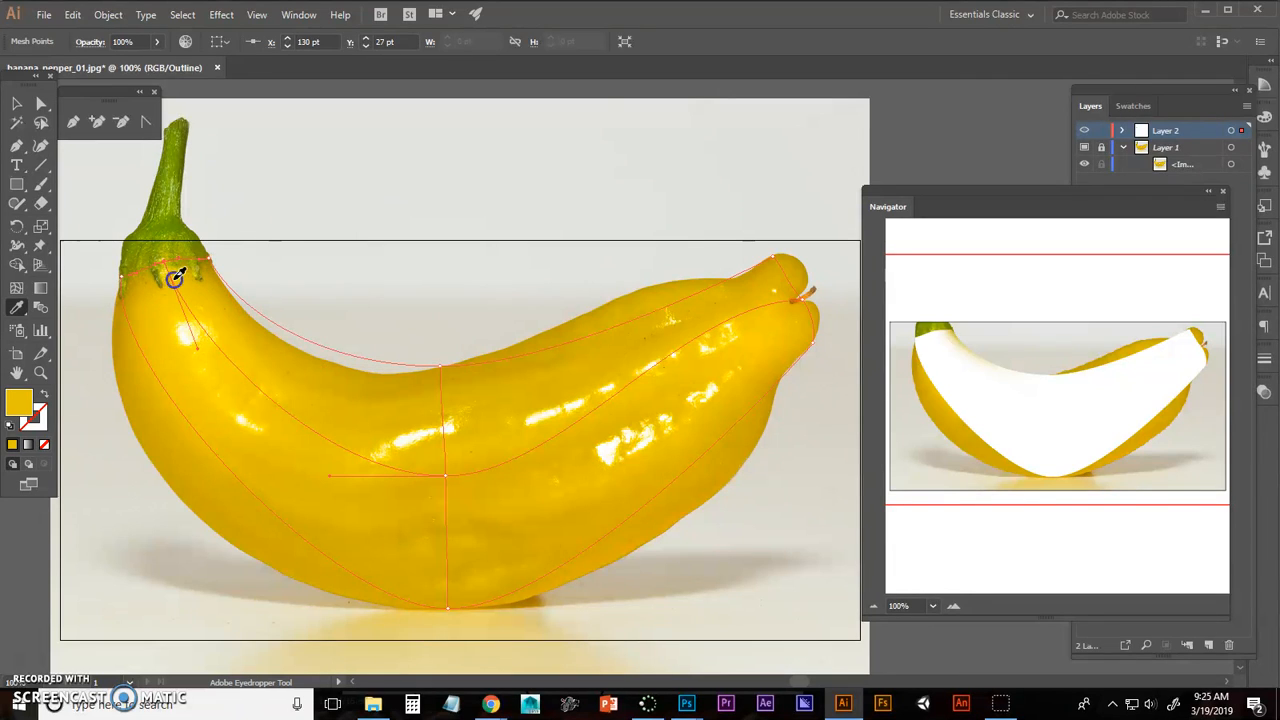
pyautogui.keyDown('ctrl'); pyautogui.click(125, 277); pyautogui.keyUp('ctrl')
pyautogui.click(130, 294)
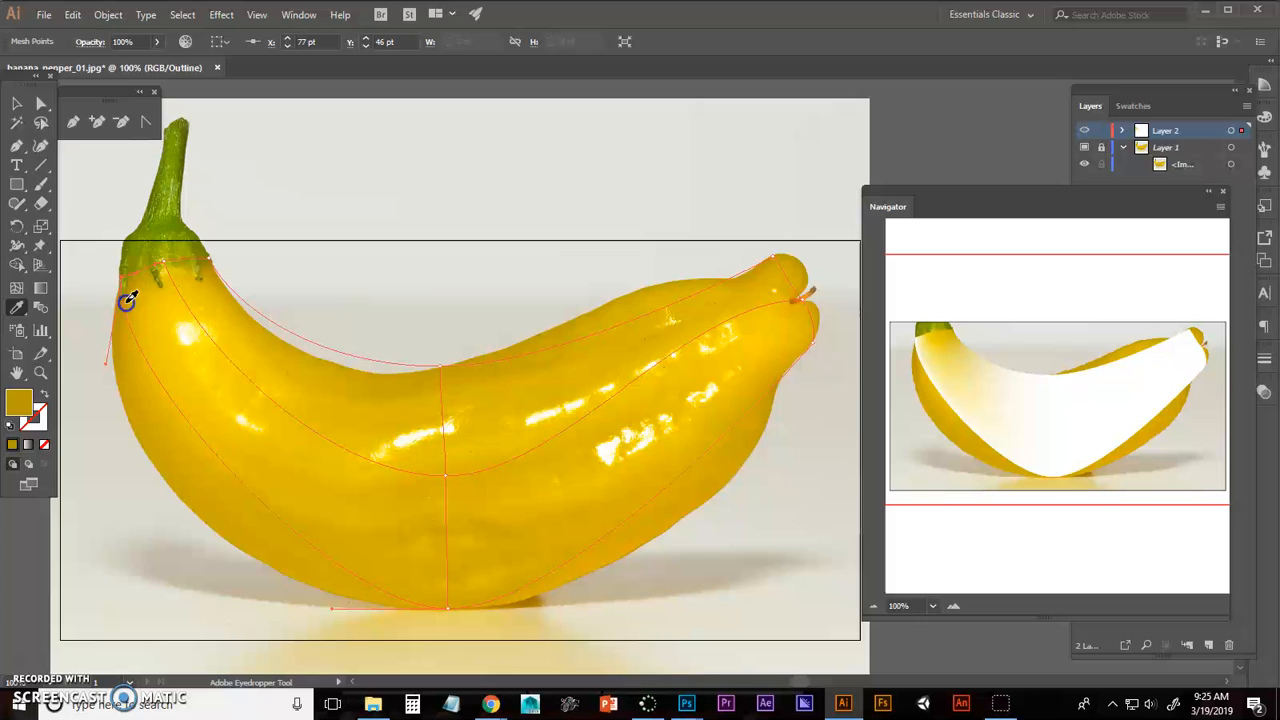
# Step: Colour the three mesh points across the pepper's middle with yellows sampled from the photo at each point
pyautogui.keyDown('ctrl'); pyautogui.click(440, 367); pyautogui.keyUp('ctrl')
pyautogui.click(437, 405)
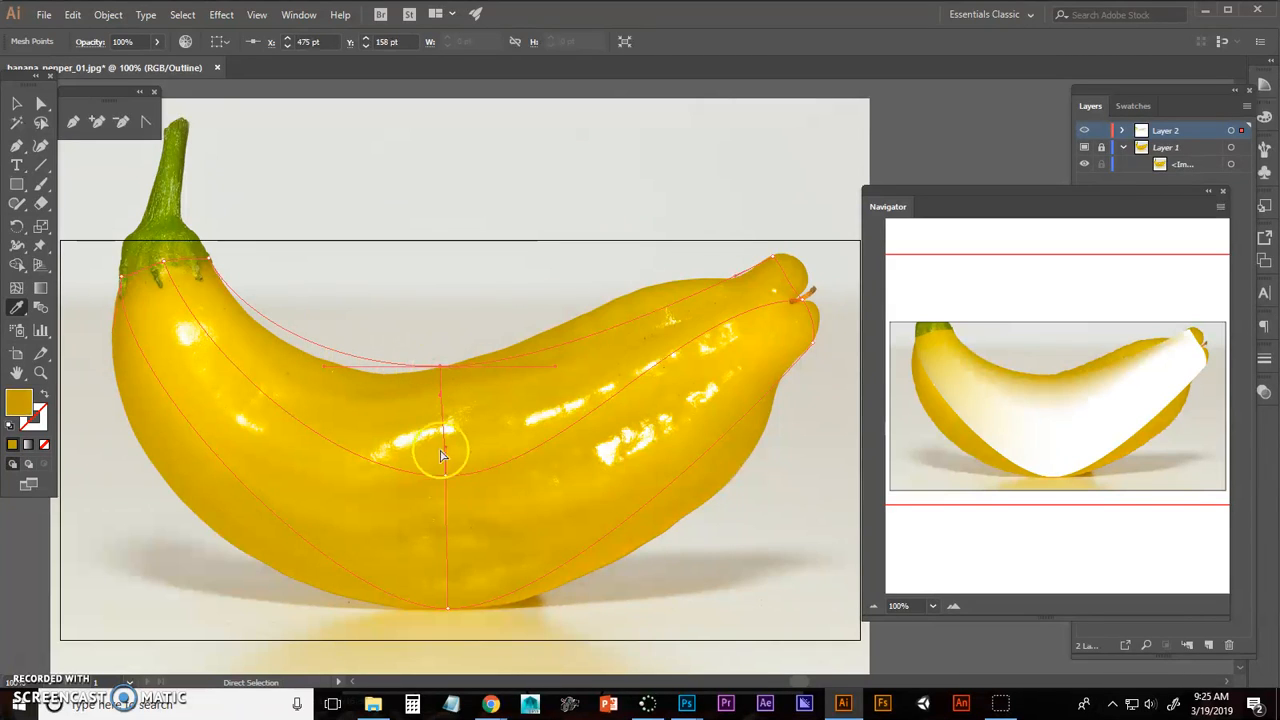
pyautogui.keyDown('ctrl'); pyautogui.click(445, 480); pyautogui.keyUp('ctrl')
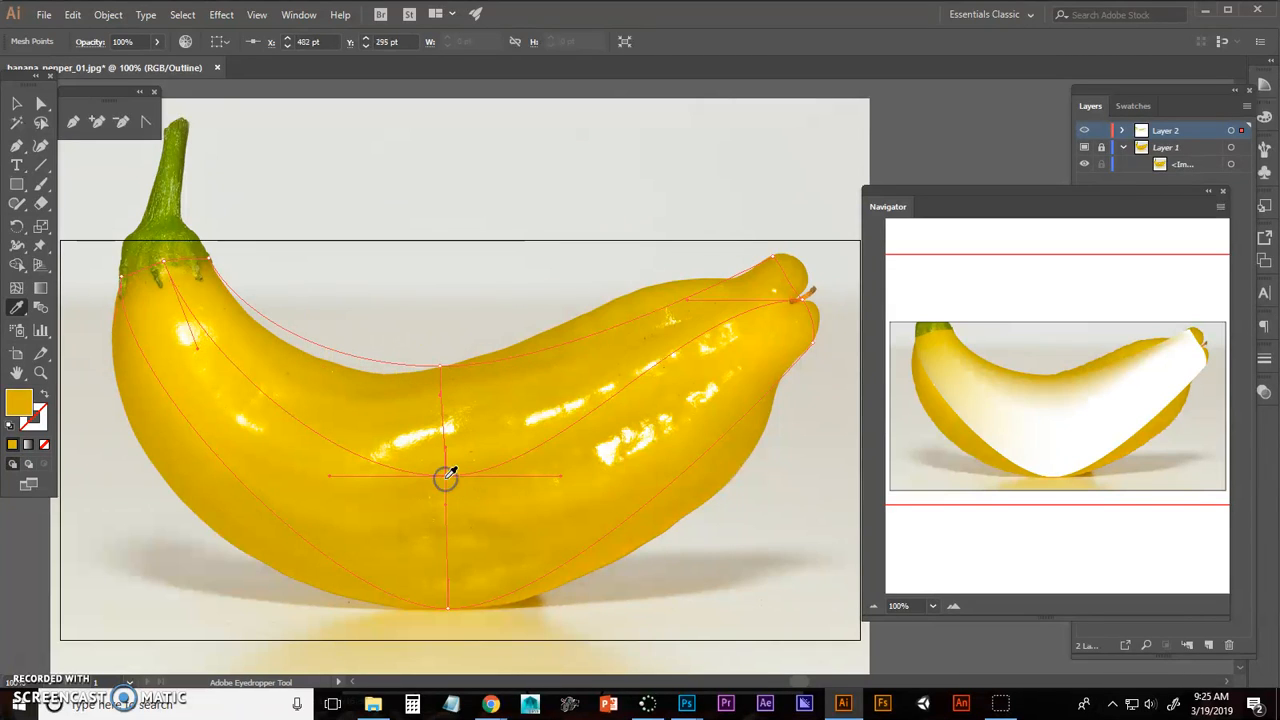
pyautogui.click(447, 605)
pyautogui.keyDown('ctrl'); pyautogui.click(447, 607); pyautogui.keyUp('ctrl')
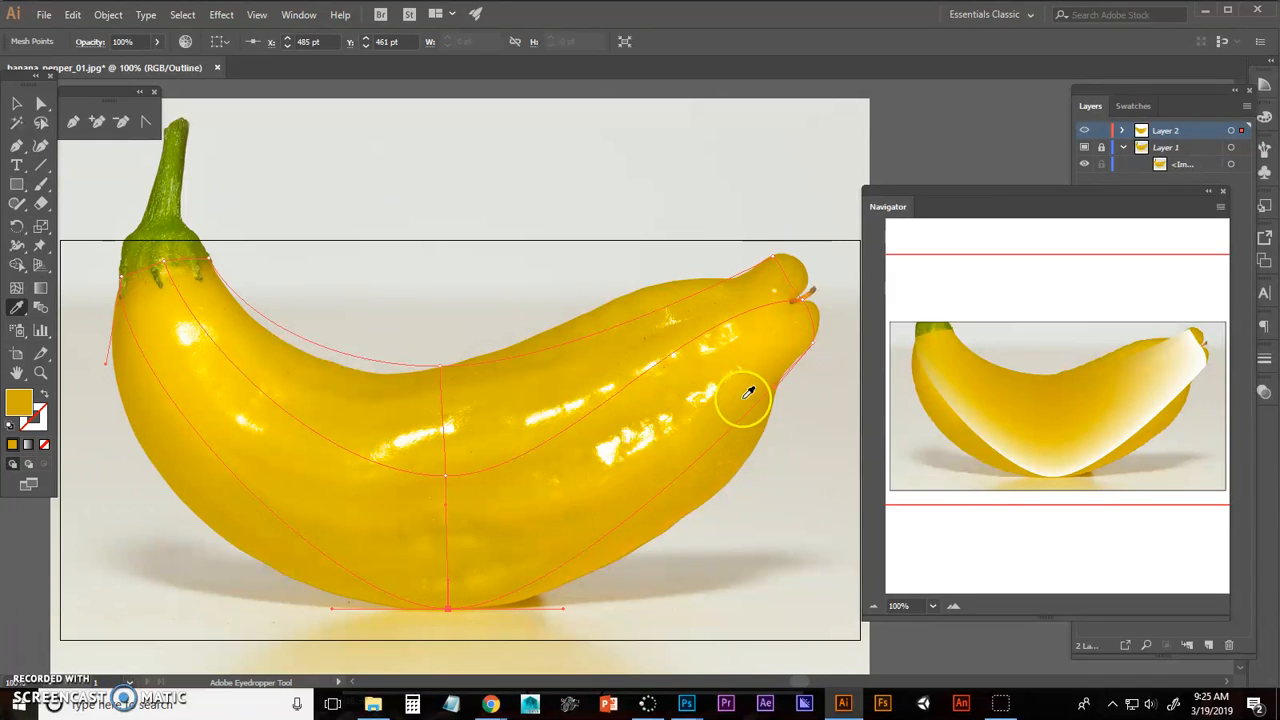
# Step: Colour the lower, middle and upper mesh points at the pepper's tip with yellows sampled from the photo
pyautogui.click(808, 345)
pyautogui.keyDown('ctrl'); pyautogui.click(813, 343); pyautogui.keyUp('ctrl')
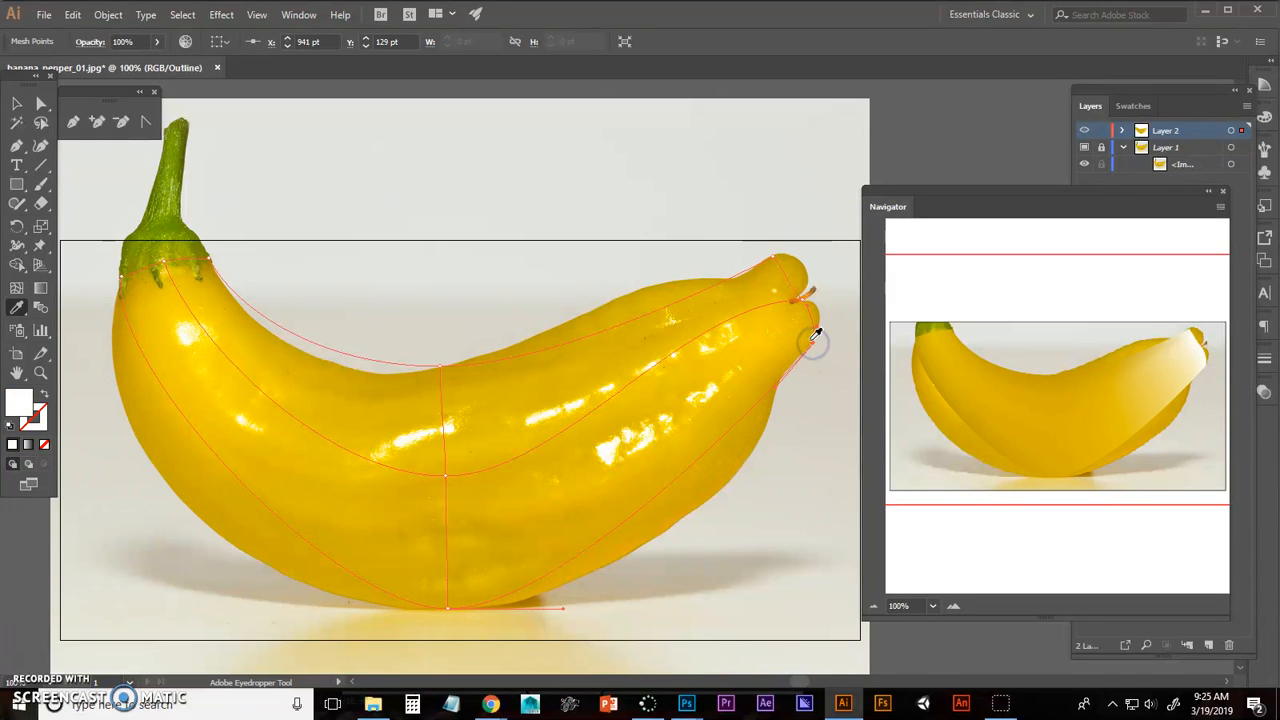
pyautogui.click(807, 334)
pyautogui.keyDown('ctrl'); pyautogui.click(801, 299); pyautogui.keyUp('ctrl')
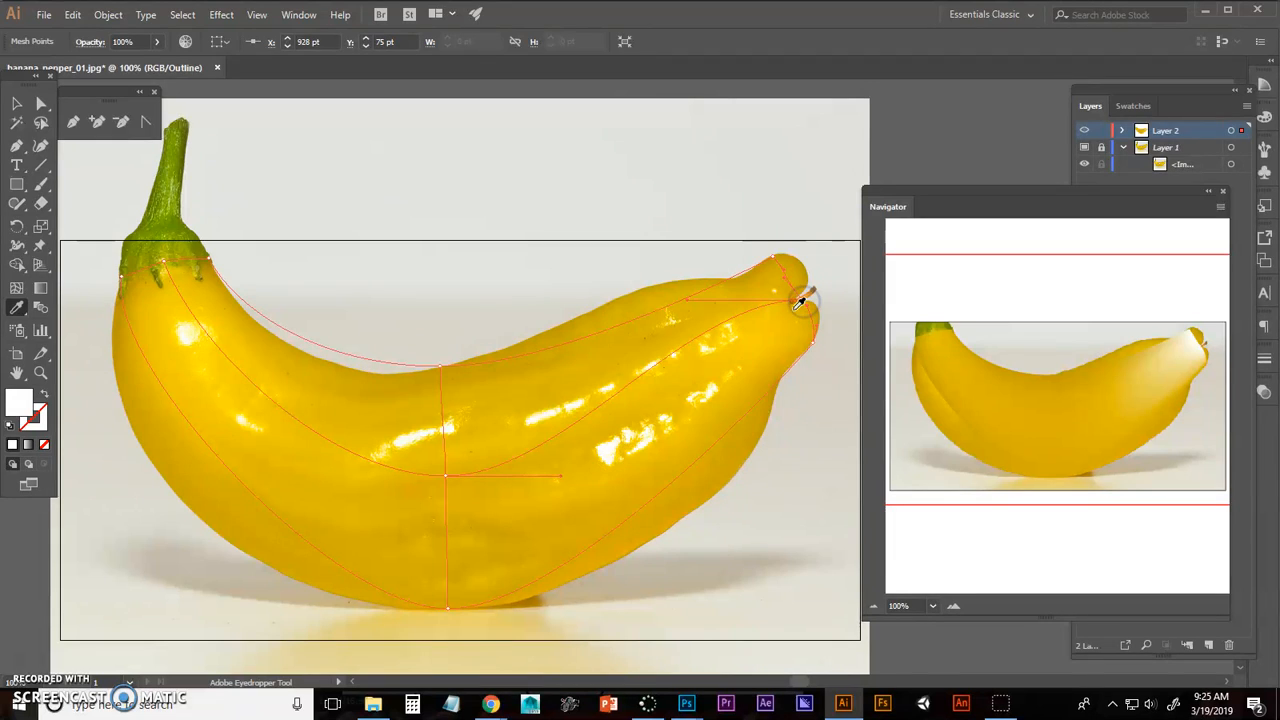
pyautogui.click(778, 272)
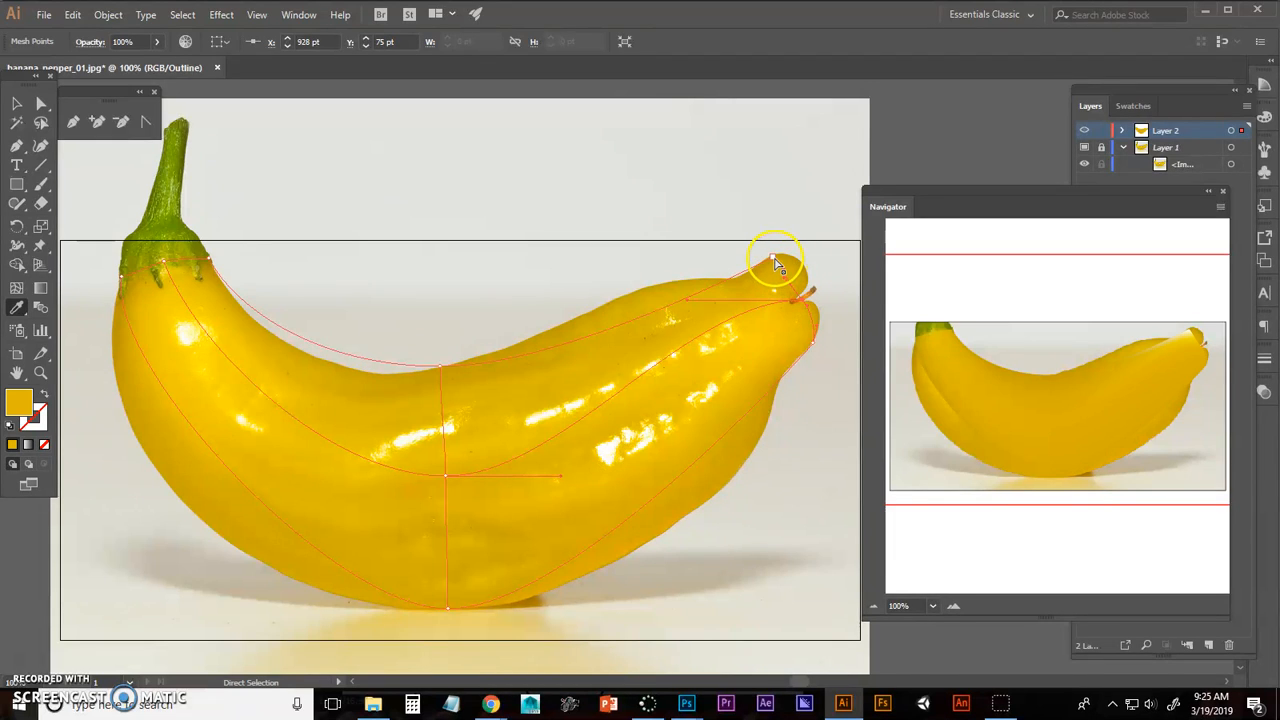
pyautogui.keyDown('ctrl'); pyautogui.click(775, 260); pyautogui.keyUp('ctrl')
pyautogui.click(778, 259)
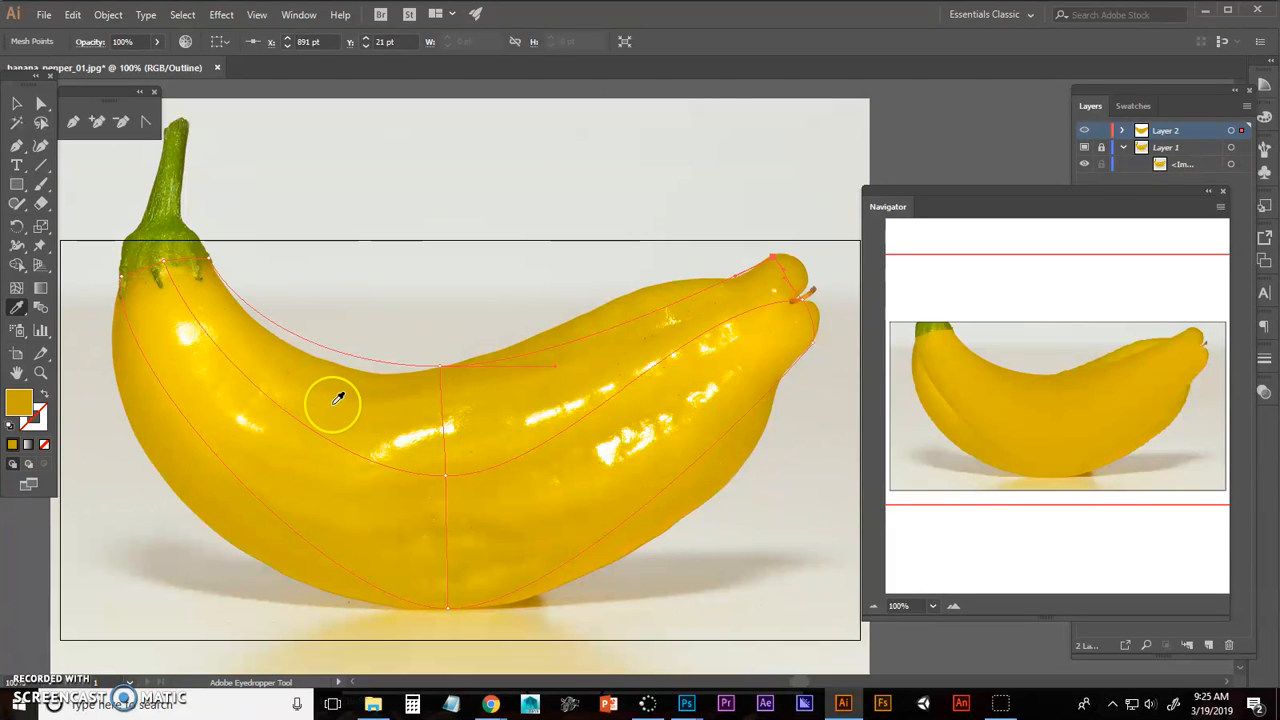
# Step: Add a crosswise mesh line in the stem-side half and move its end points onto the pepper's upper and lower contours
pyautogui.click(18, 290)
pyautogui.click(277, 404)
pyautogui.click(17, 307)
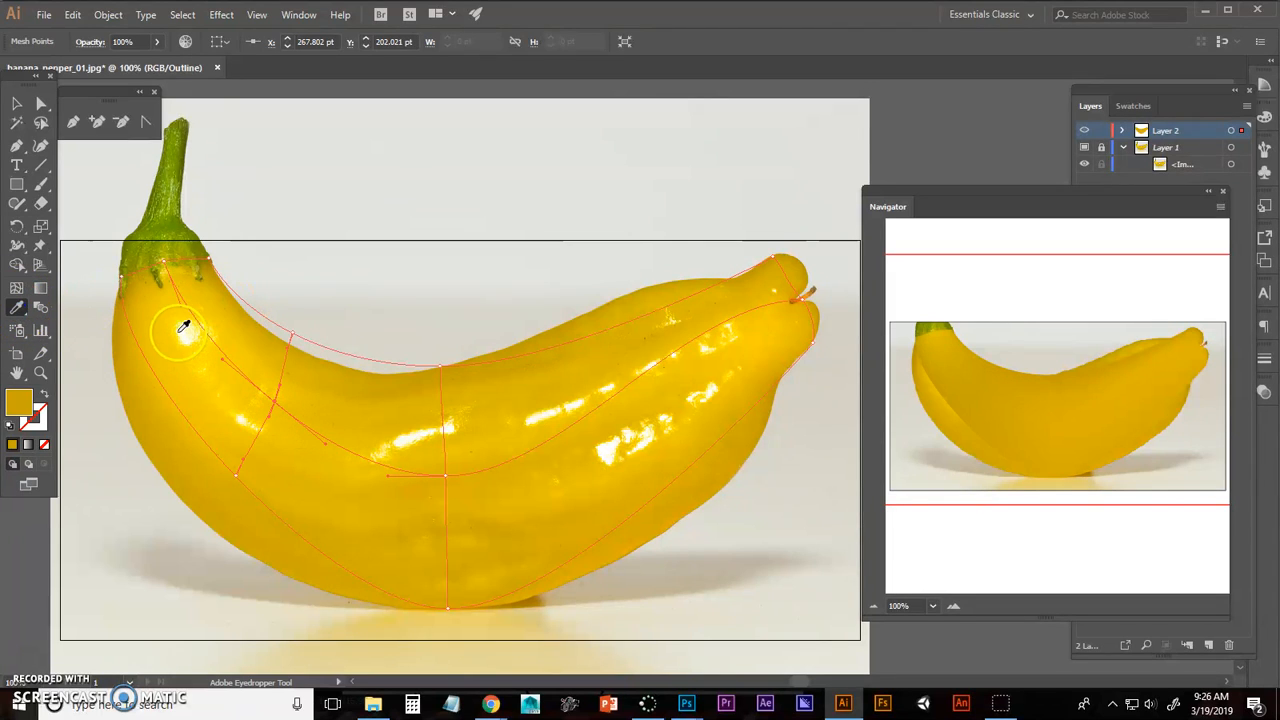
pyautogui.moveTo(290, 336); pyautogui.dragTo(288, 344)
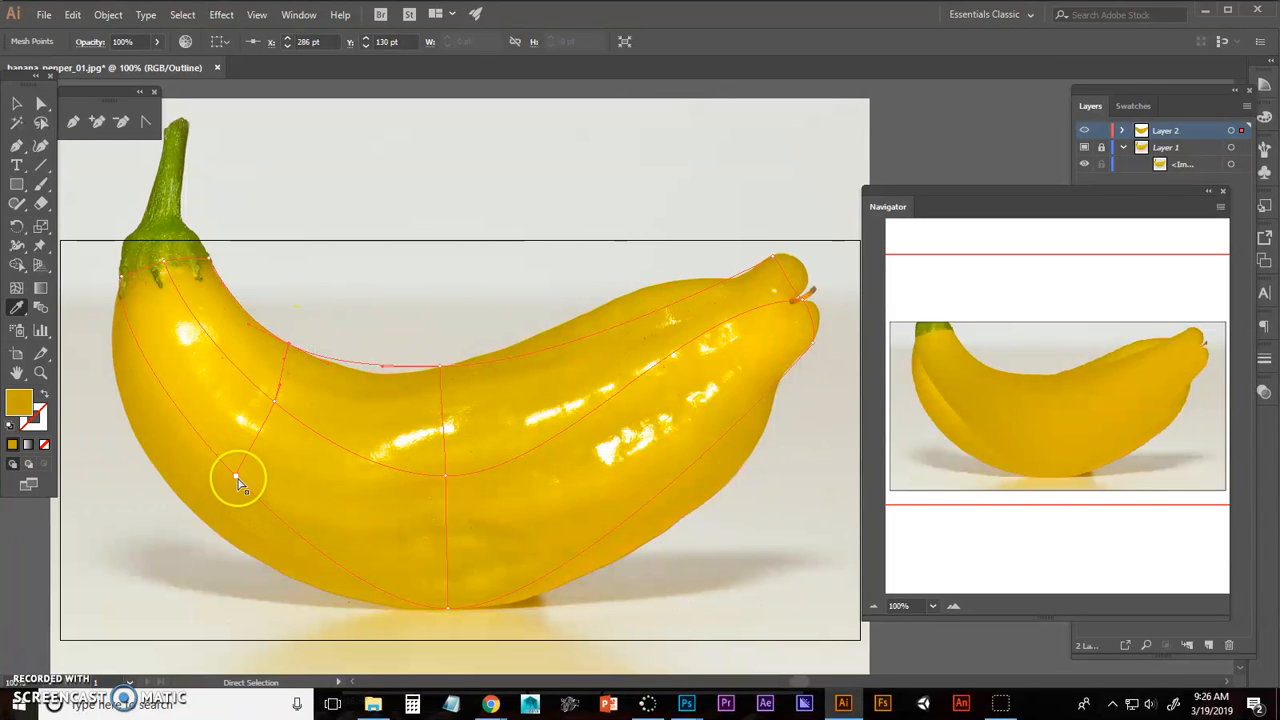
pyautogui.moveTo(240, 484); pyautogui.dragTo(188, 506)
# Step: Move the new line's central point onto the highlight, adjust its handle, and colour the line's points with tones sampled from the photo
pyautogui.click(268, 418)
pyautogui.moveTo(275, 403); pyautogui.dragTo(245, 437)
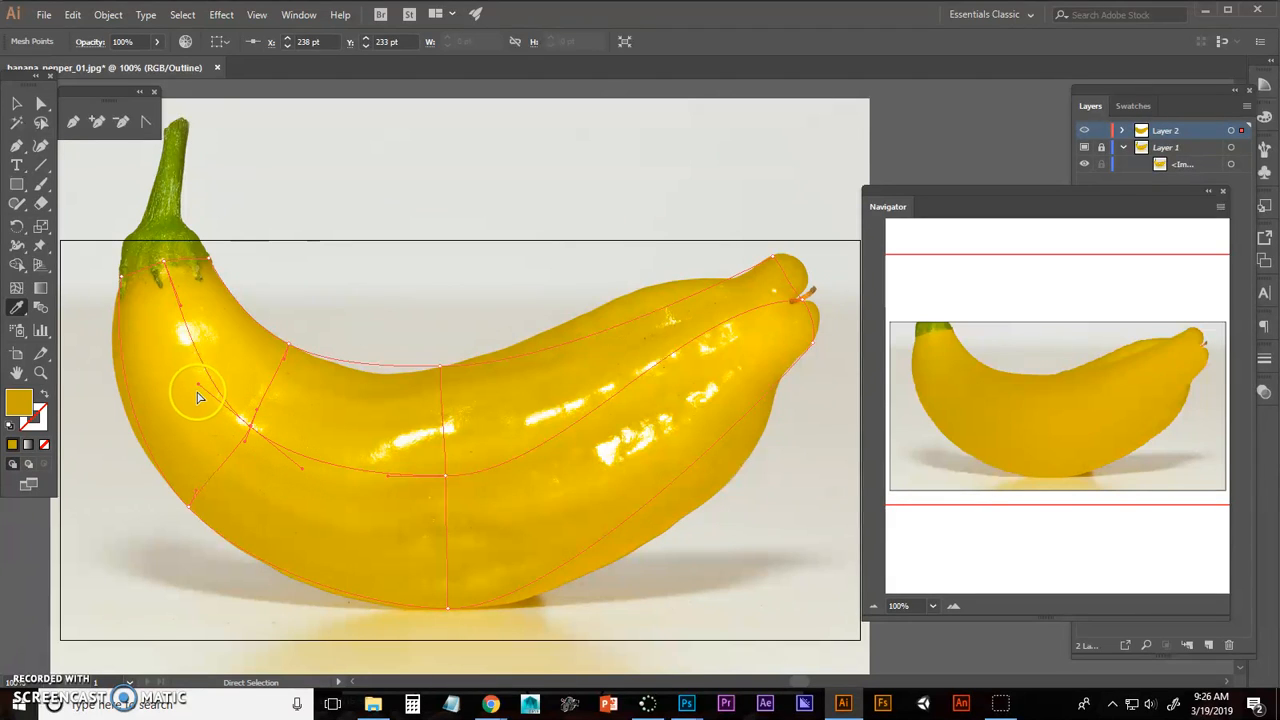
pyautogui.moveTo(199, 386); pyautogui.dragTo(208, 393)
pyautogui.click(282, 362)
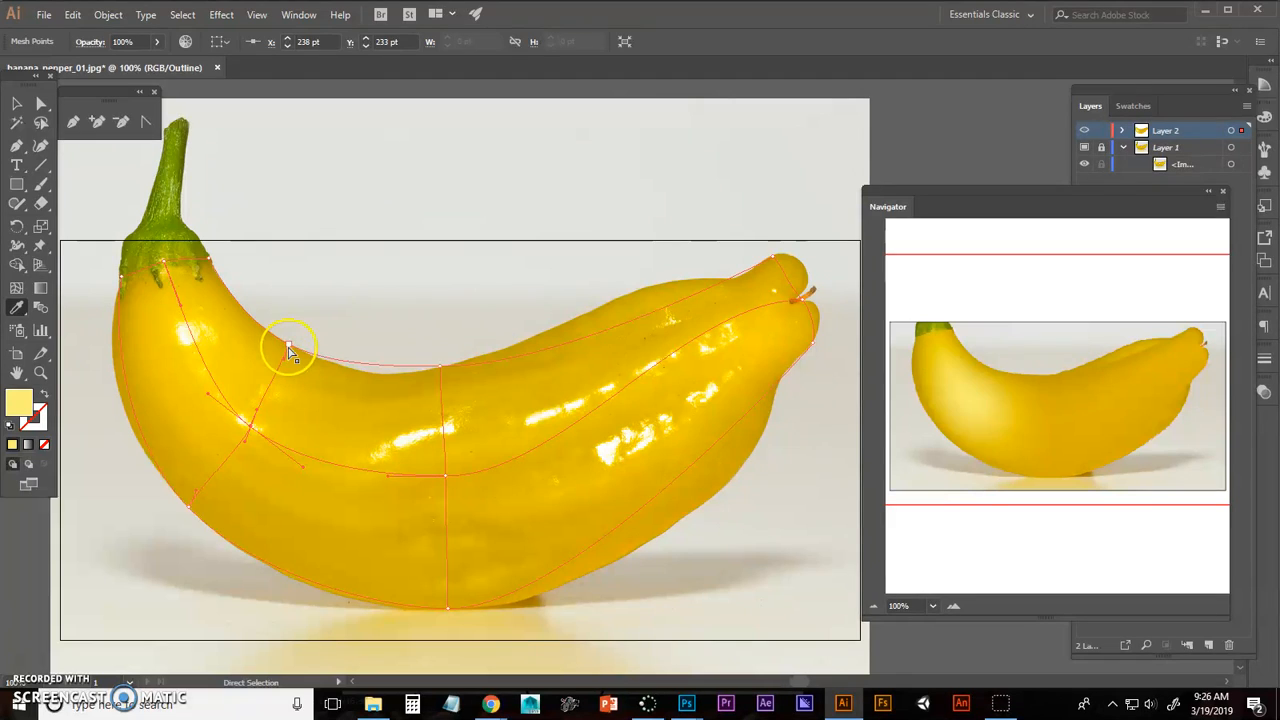
pyautogui.press('a')
pyautogui.click(236, 463)
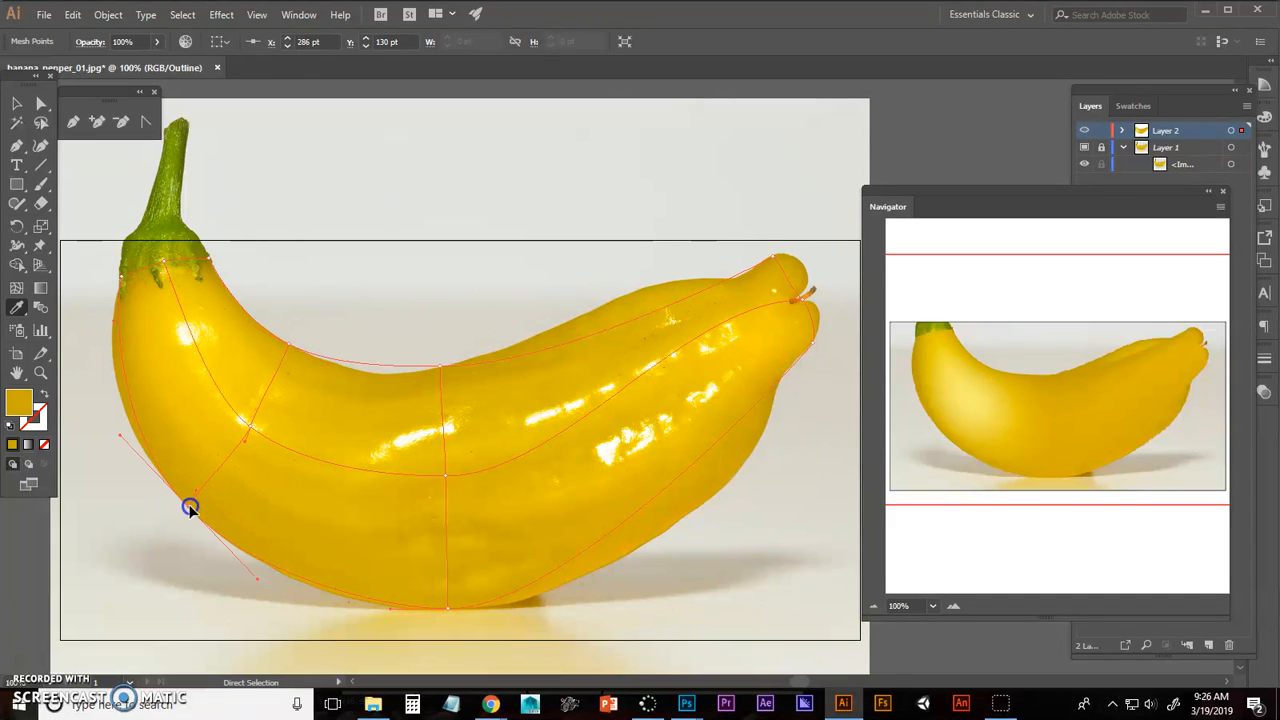
# Step: Add a crosswise mesh line in the tip-side half and reposition its points along the upper contour, central line and lower contour
pyautogui.click(17, 288)
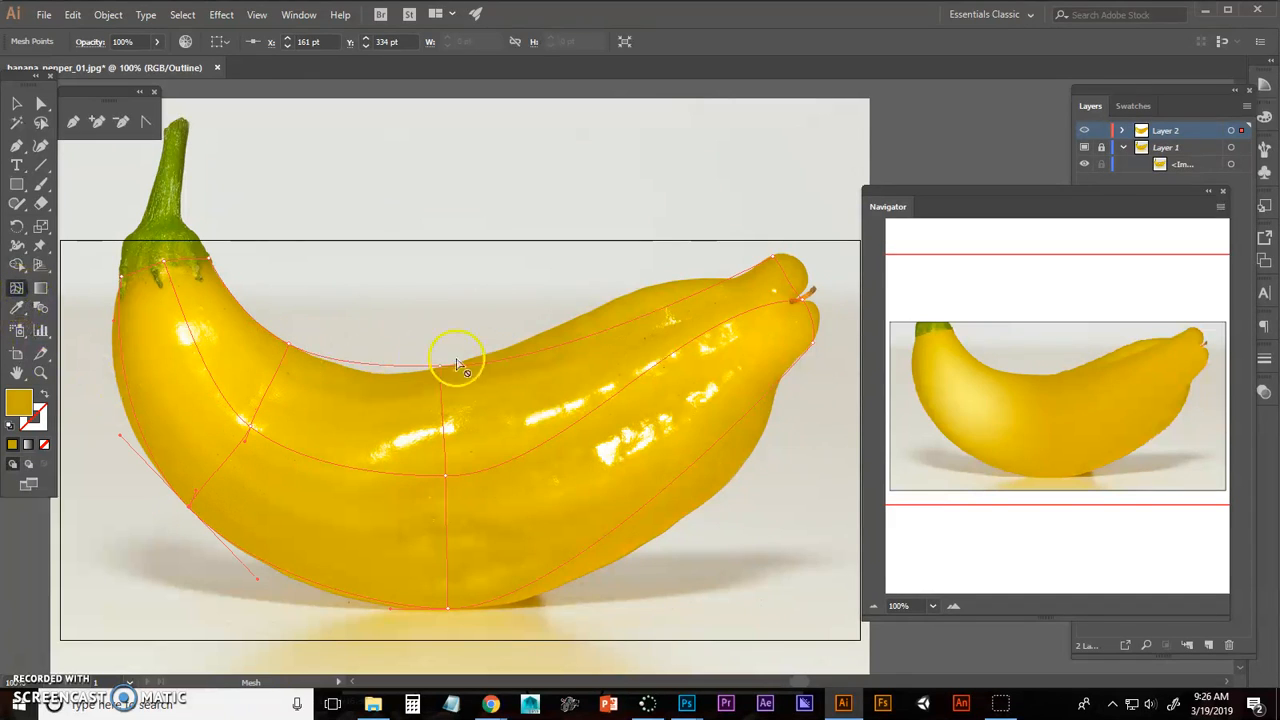
pyautogui.click(644, 379)
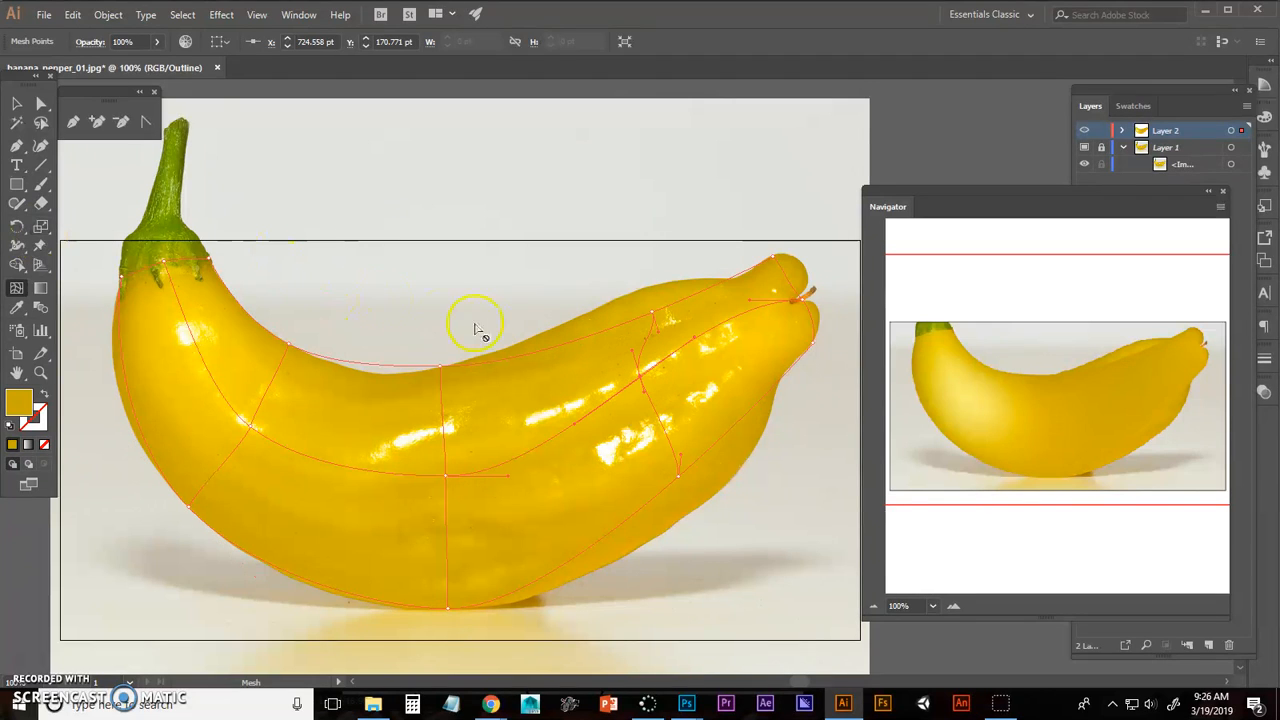
pyautogui.click(20, 307)
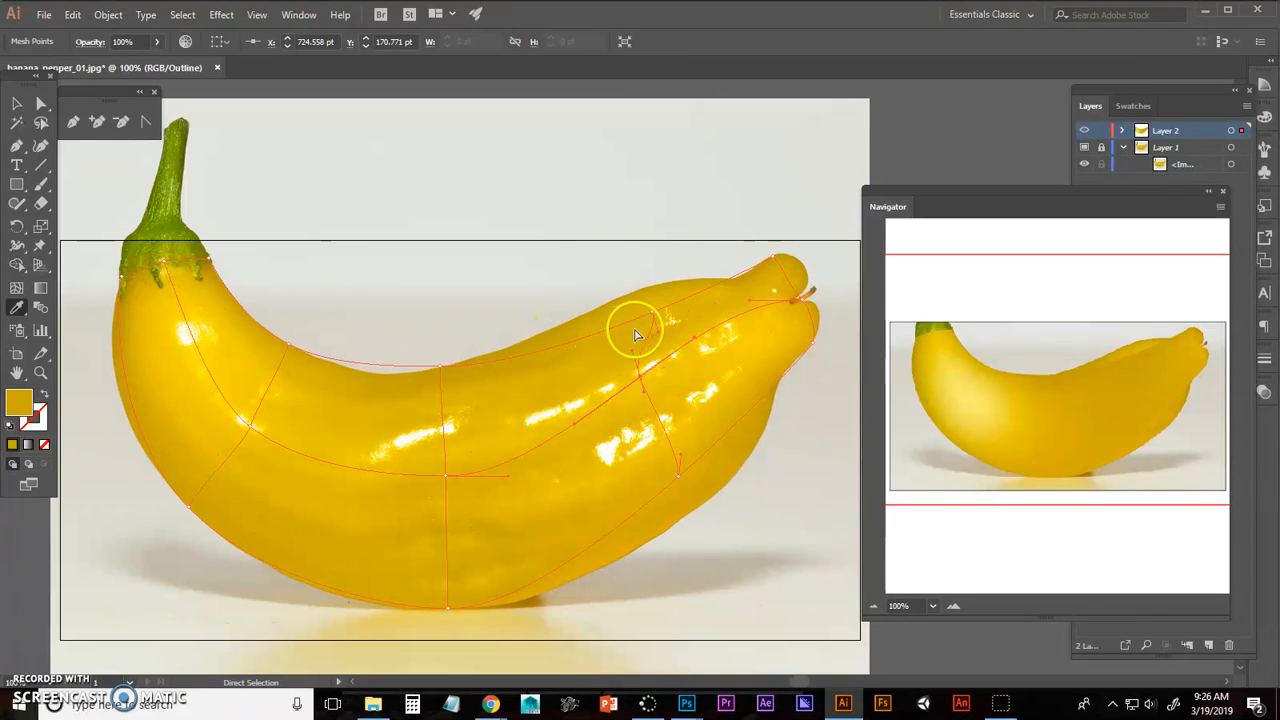
pyautogui.moveTo(654, 307); pyautogui.dragTo(648, 388)
pyautogui.click(687, 464)
pyautogui.click(678, 477)
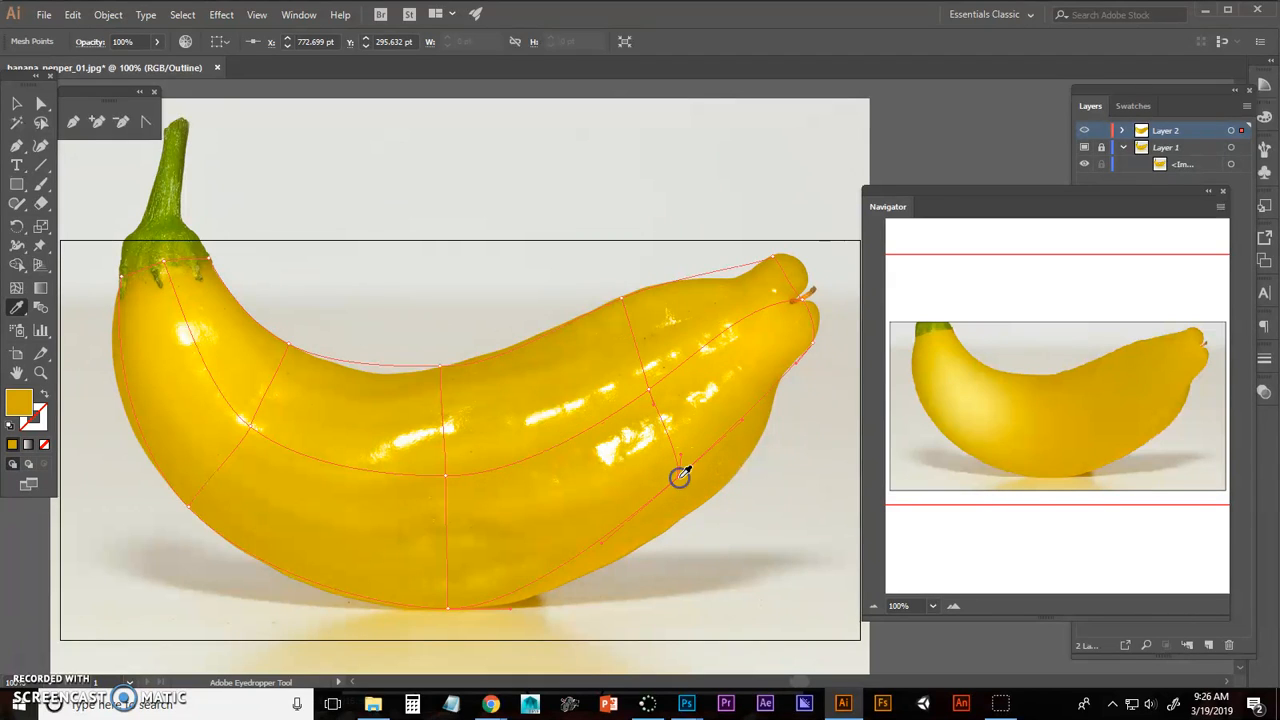
pyautogui.click(685, 513)
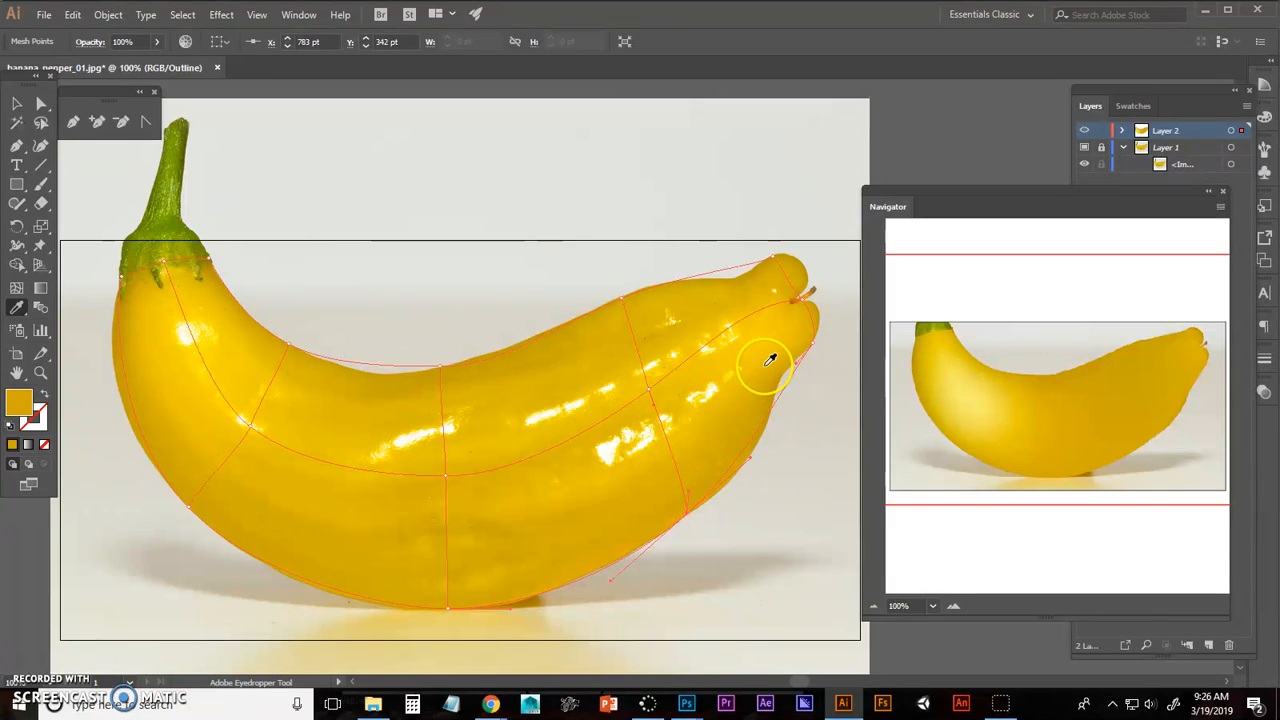
# Step: Colour the three points of the tip-side mesh line with yellows sampled from the photo at each point
pyautogui.scroll(1, 771, 364)
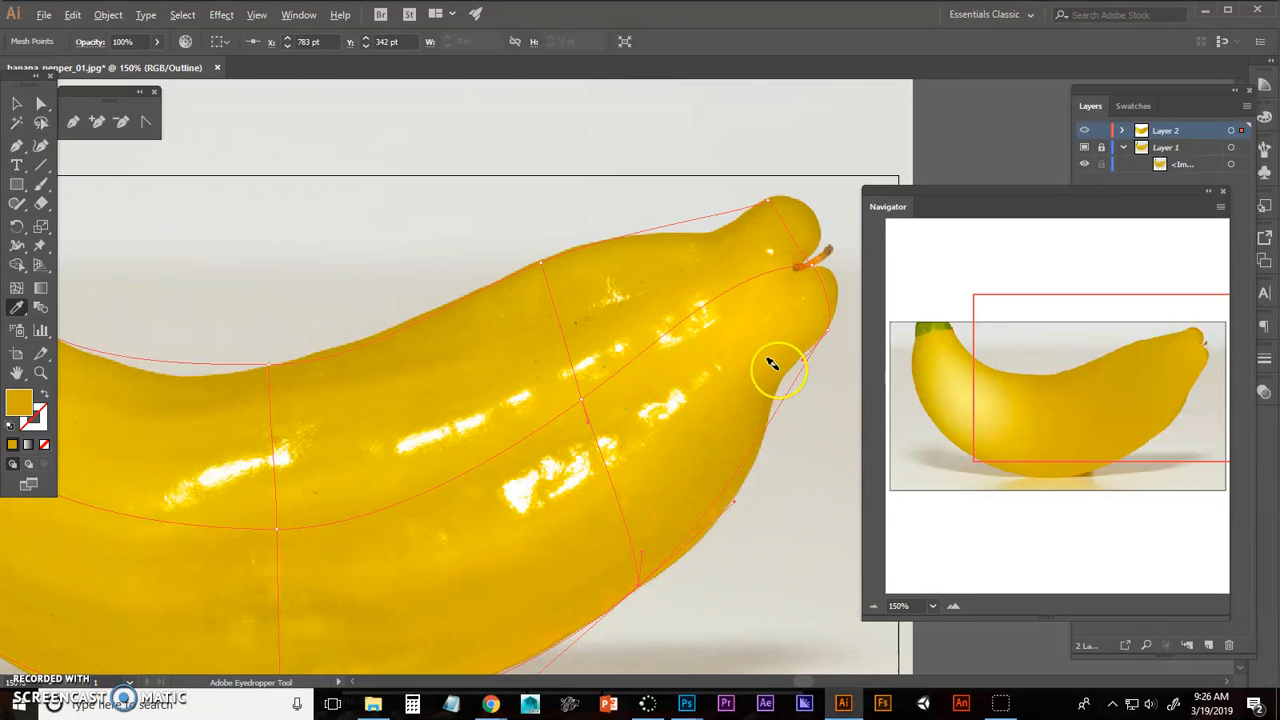
pyautogui.click(542, 262)
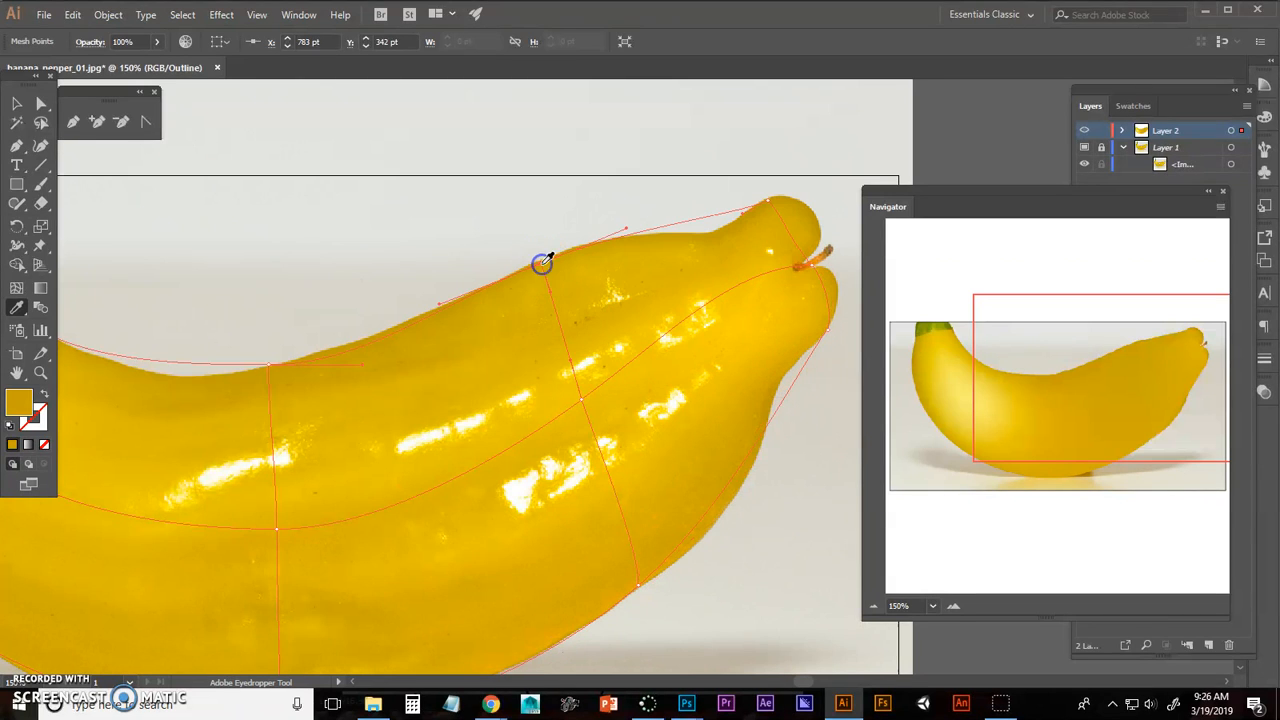
pyautogui.press('a')
pyautogui.click(580, 398)
pyautogui.keyDown('ctrl'); pyautogui.click(639, 583); pyautogui.keyUp('ctrl')
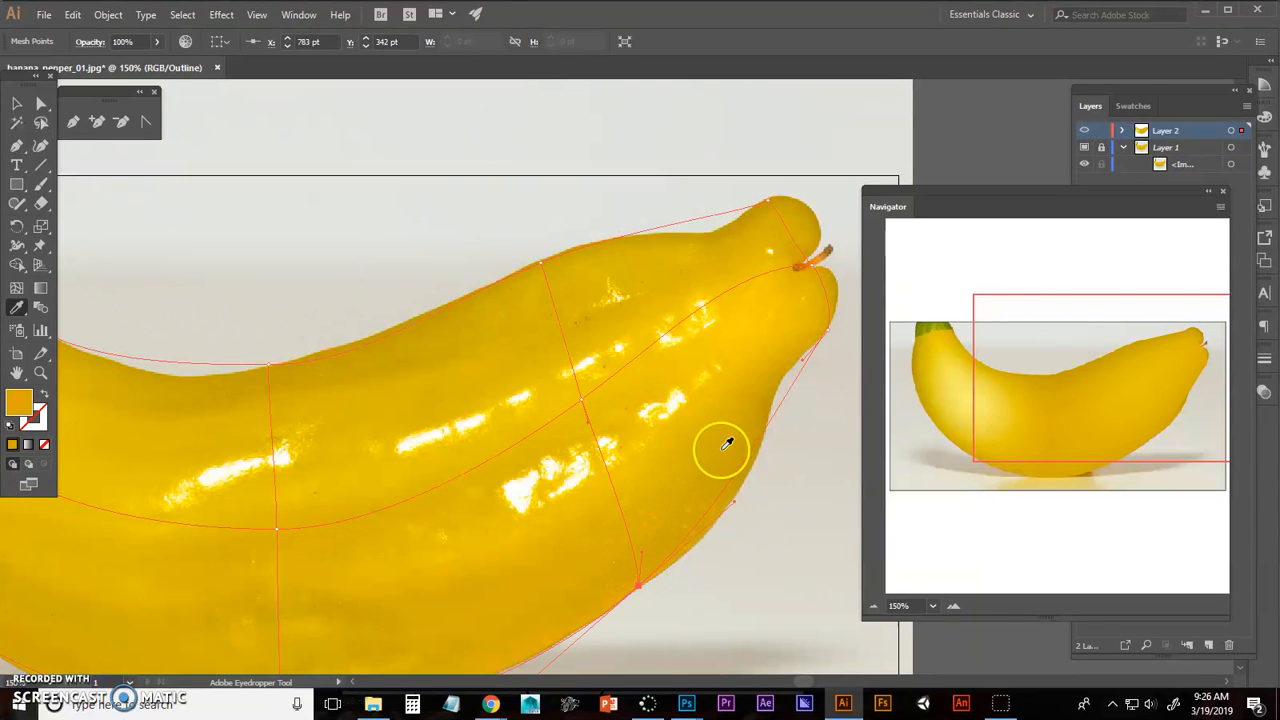
pyautogui.keyDown('alt'); pyautogui.scroll(4, 600, 395); pyautogui.keyUp('alt')
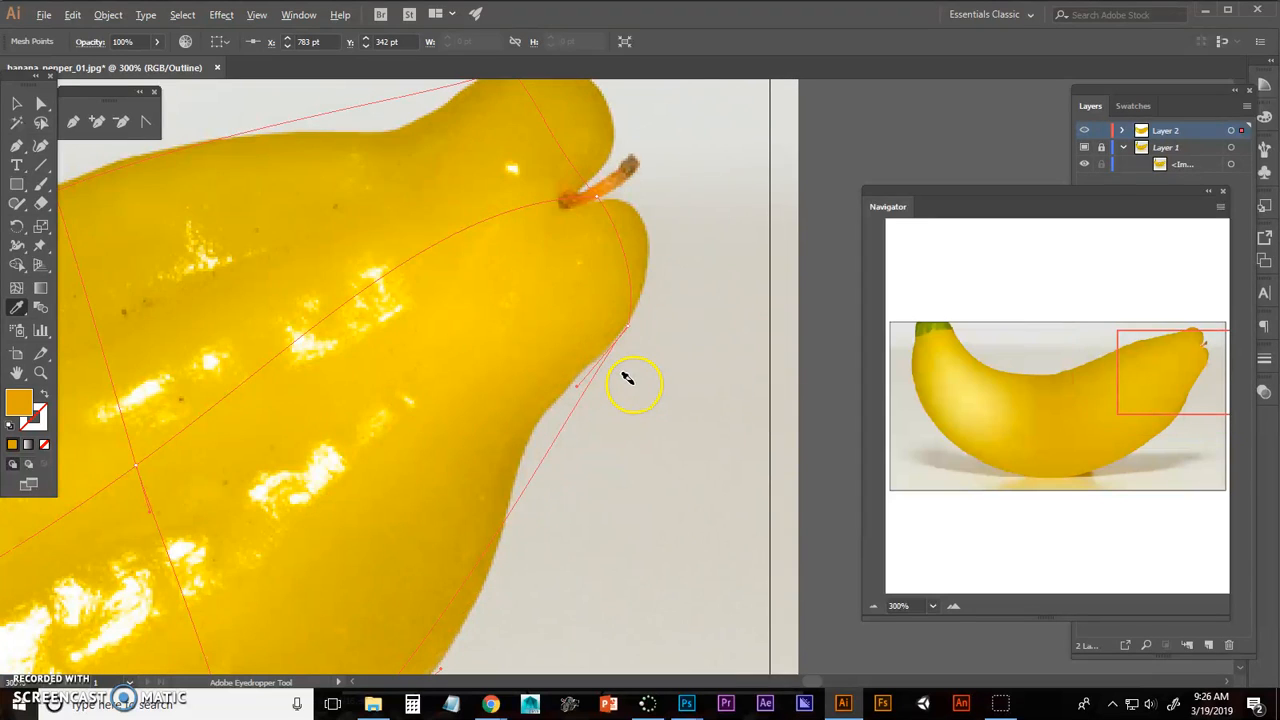
pyautogui.keyDown('alt'); pyautogui.scroll(-1, 628, 375); pyautogui.keyUp('alt')
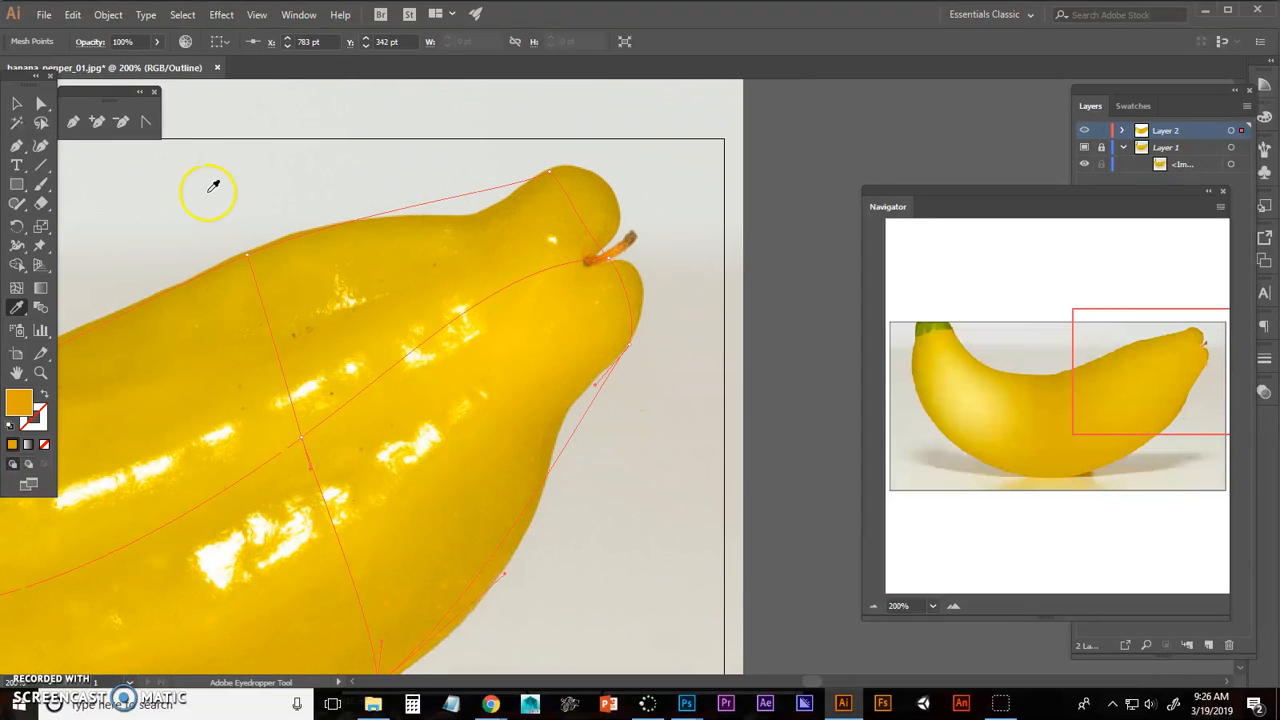
# Step: Add a crosswise mesh line near the pepper's tip and fit its upper point and handle to the upper contour
pyautogui.click(17, 287)
pyautogui.click(537, 274)
pyautogui.click(17, 307)
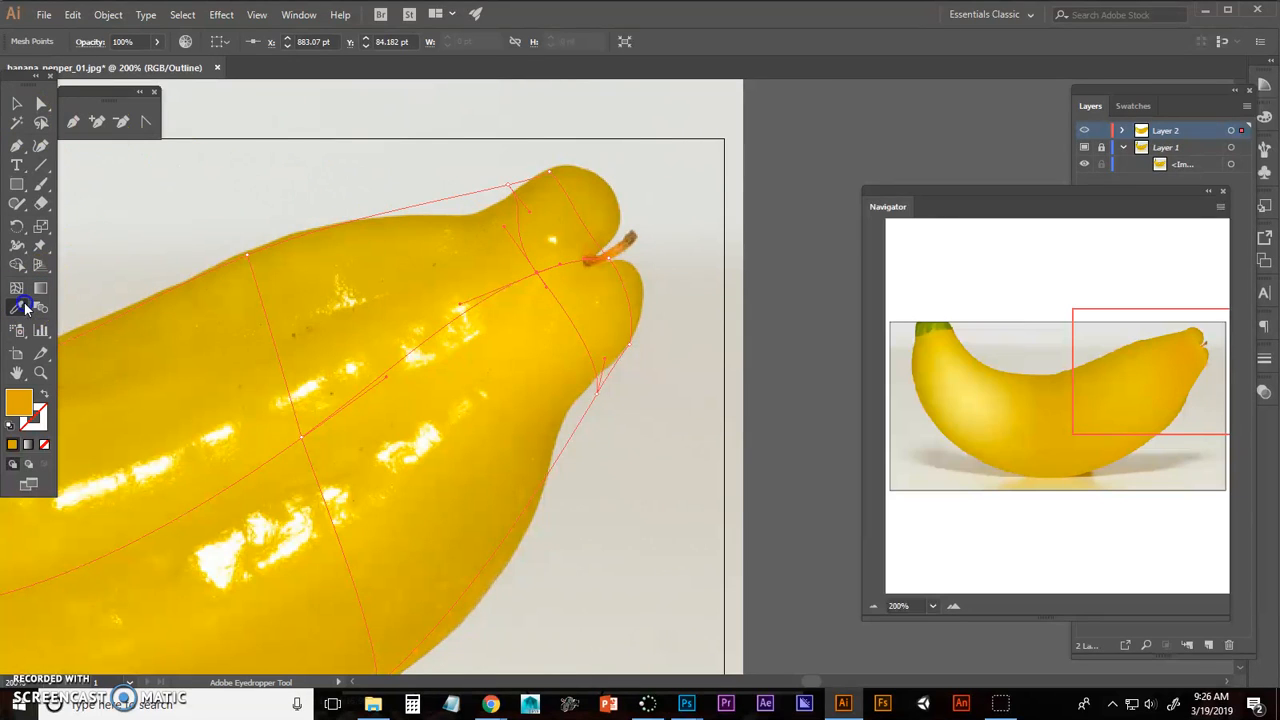
pyautogui.keyDown('ctrl'); pyautogui.click(508, 190); pyautogui.keyUp('ctrl')
pyautogui.moveTo(478, 213); pyautogui.dragTo(406, 215)
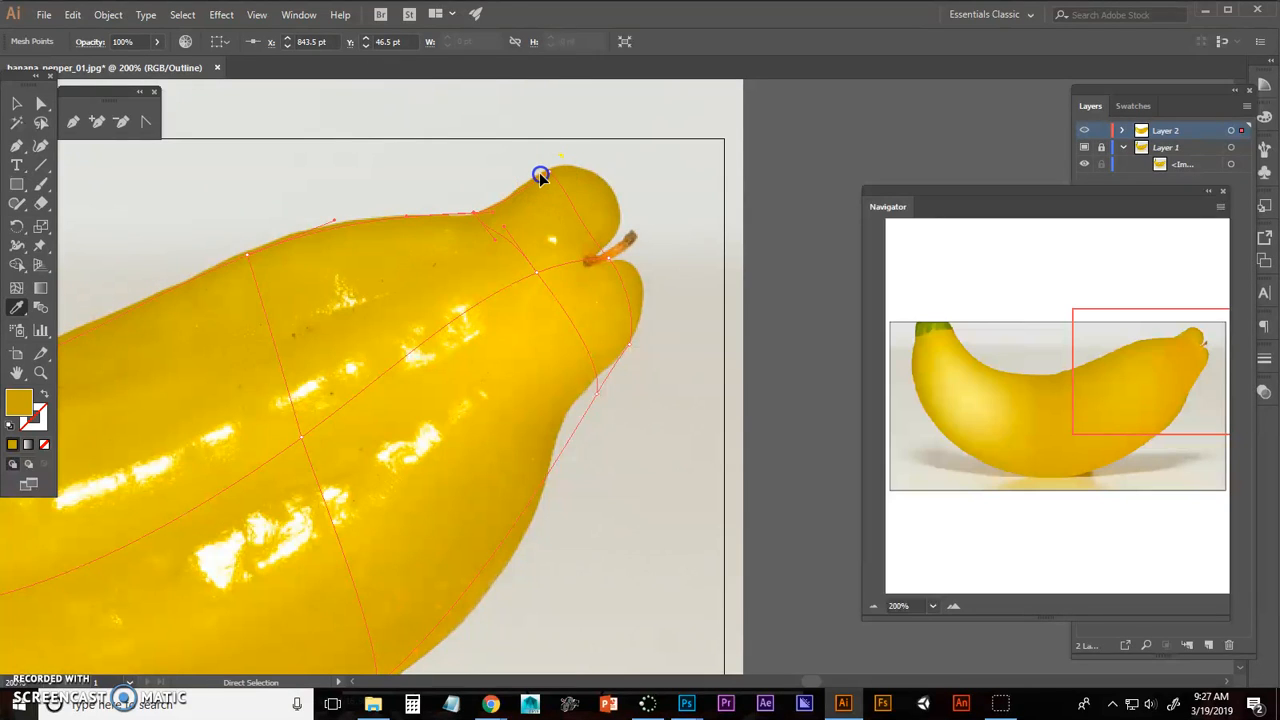
# Step: Move the tip's central mesh point onto the base of the brown nub and adjust the end handles to follow both rounded lobes
pyautogui.click(575, 202)
pyautogui.moveTo(575, 204); pyautogui.dragTo(584, 180)
pyautogui.moveTo(591, 170); pyautogui.dragTo(592, 158)
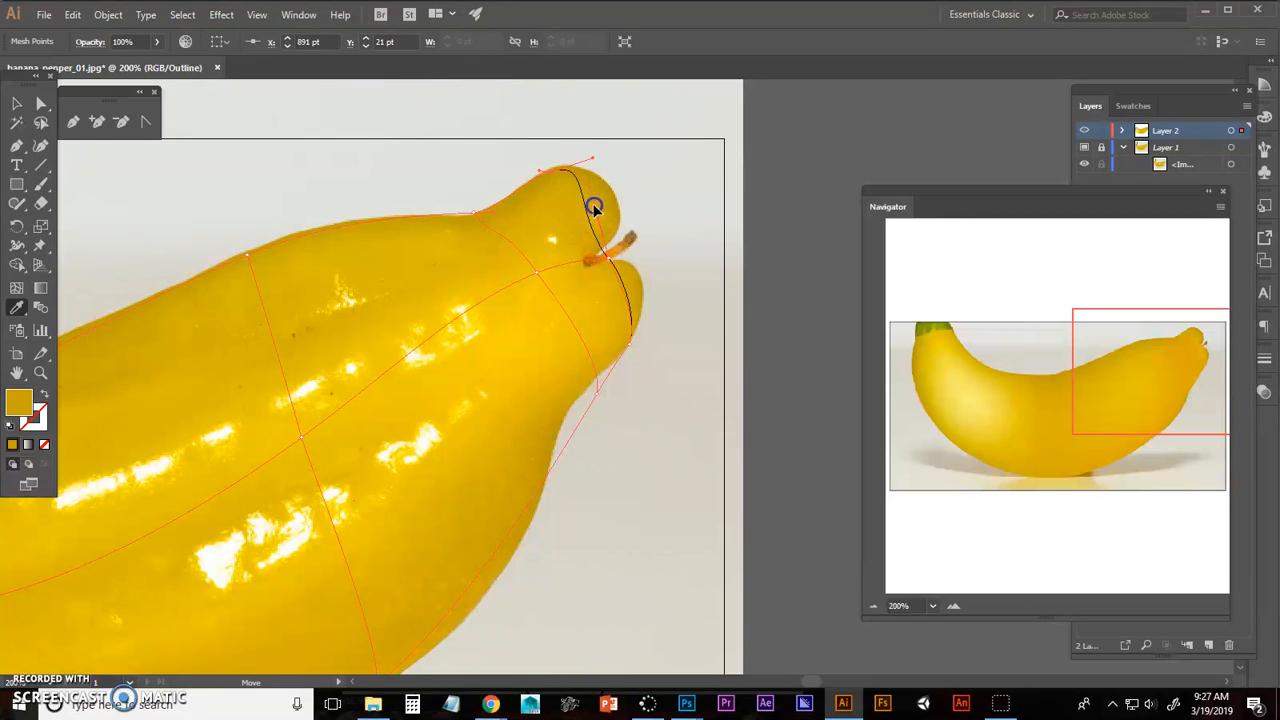
pyautogui.moveTo(610, 203); pyautogui.dragTo(609, 200)
pyautogui.moveTo(603, 257); pyautogui.dragTo(591, 257)
pyautogui.click(592, 212)
pyautogui.moveTo(604, 204); pyautogui.dragTo(603, 205)
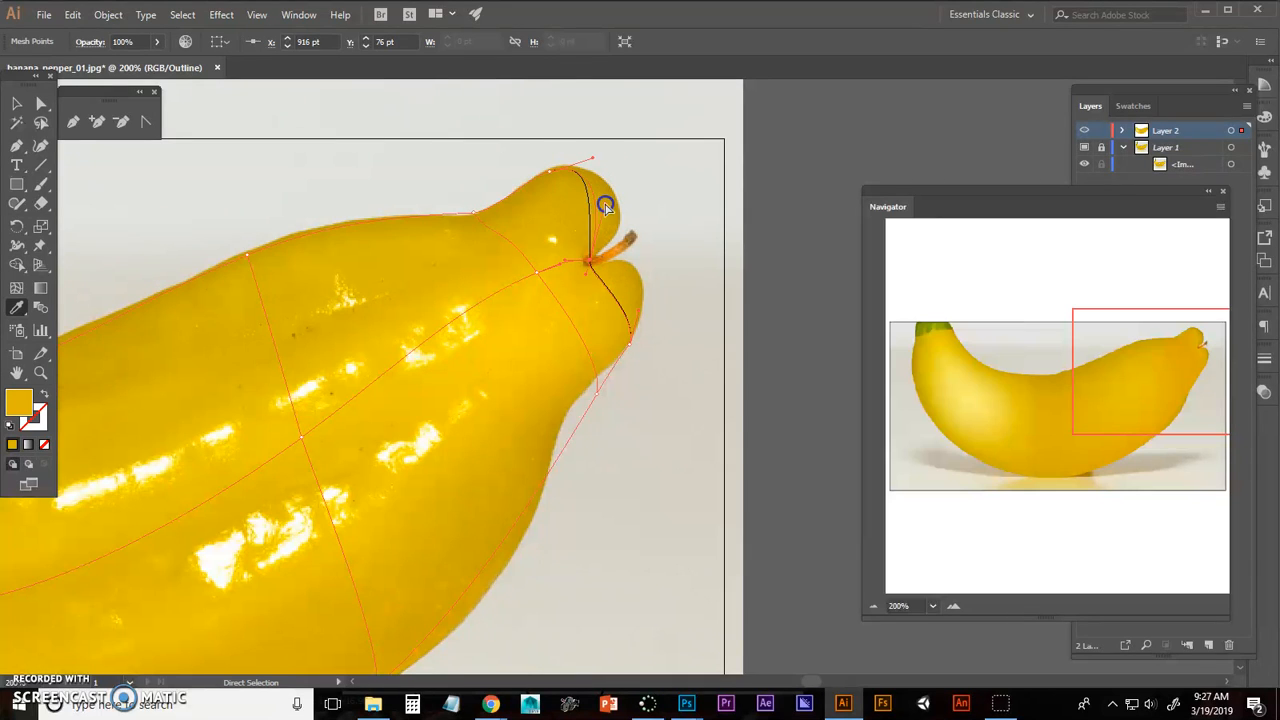
pyautogui.moveTo(642, 318); pyautogui.dragTo(642, 286)
# Step: Move the near-tip line's lower point onto the lower contour and extend its handle along the pepper's edge
pyautogui.keyDown('ctrl'); pyautogui.click(537, 274); pyautogui.keyUp('ctrl')
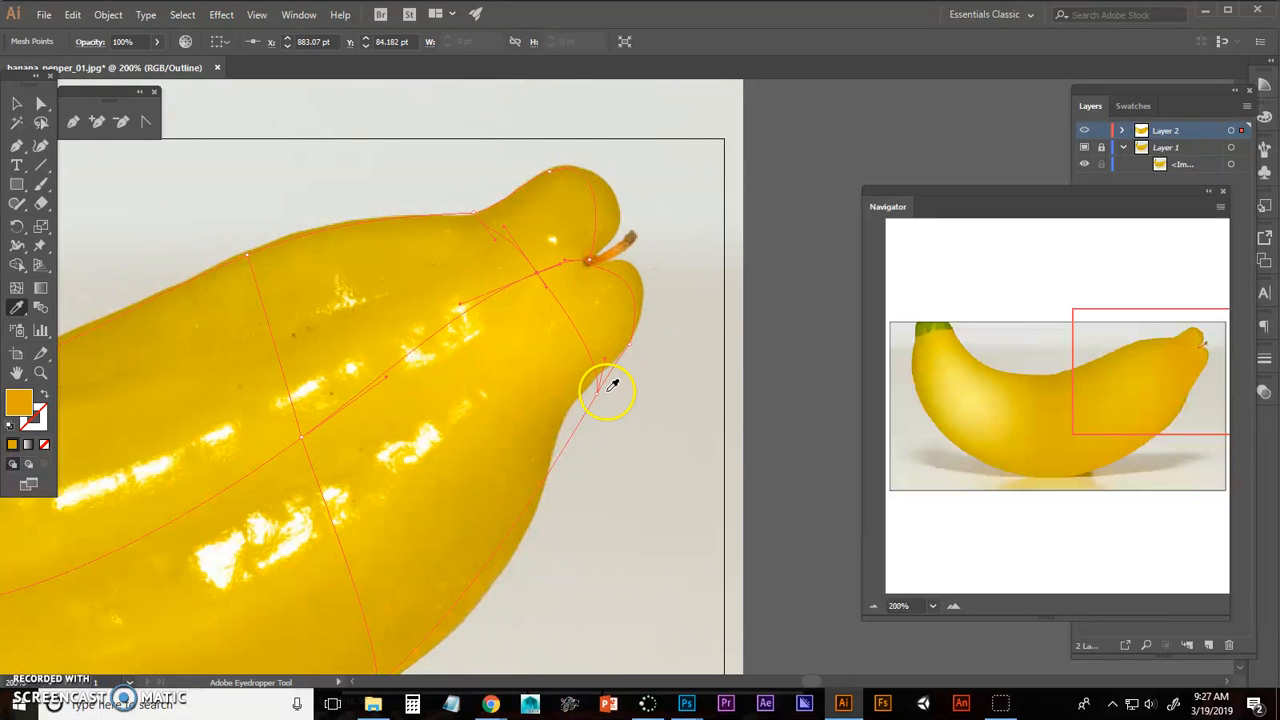
pyautogui.moveTo(595, 394); pyautogui.dragTo(574, 406)
pyautogui.scroll(-2, 609, 380)
pyautogui.keyDown('ctrl'); pyautogui.click(534, 400); pyautogui.keyUp('ctrl')
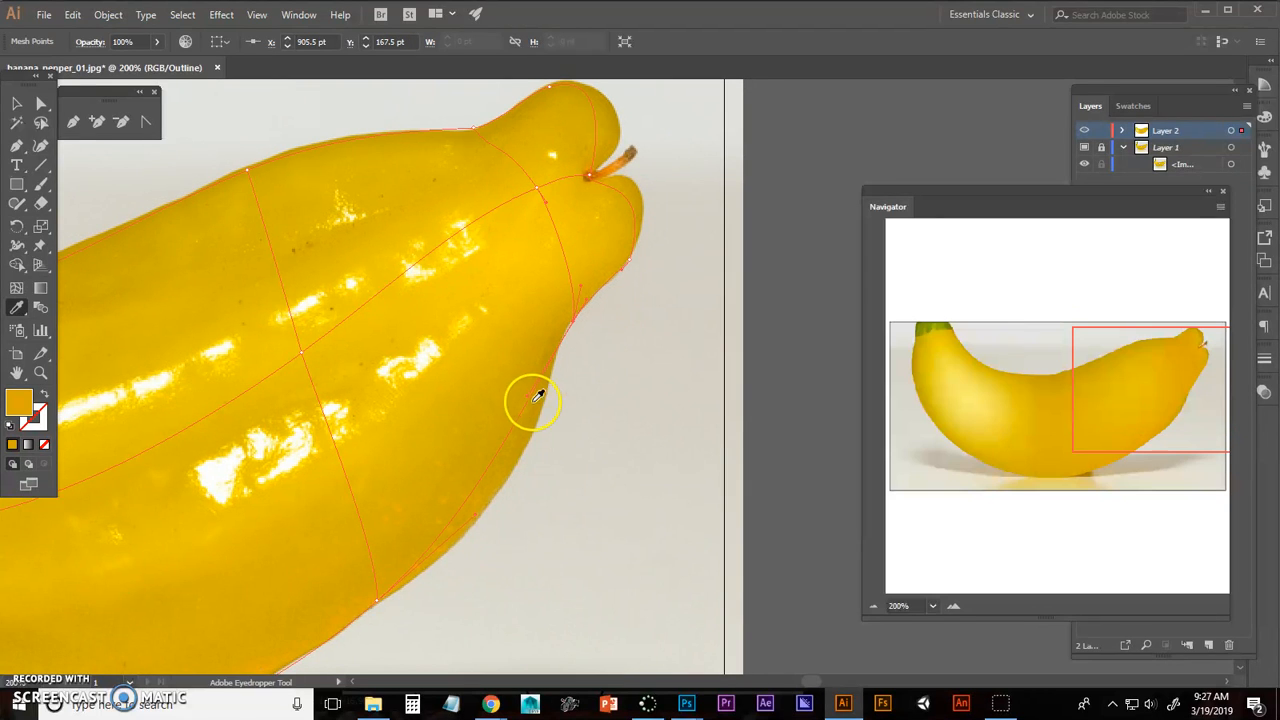
pyautogui.moveTo(538, 412); pyautogui.dragTo(529, 468)
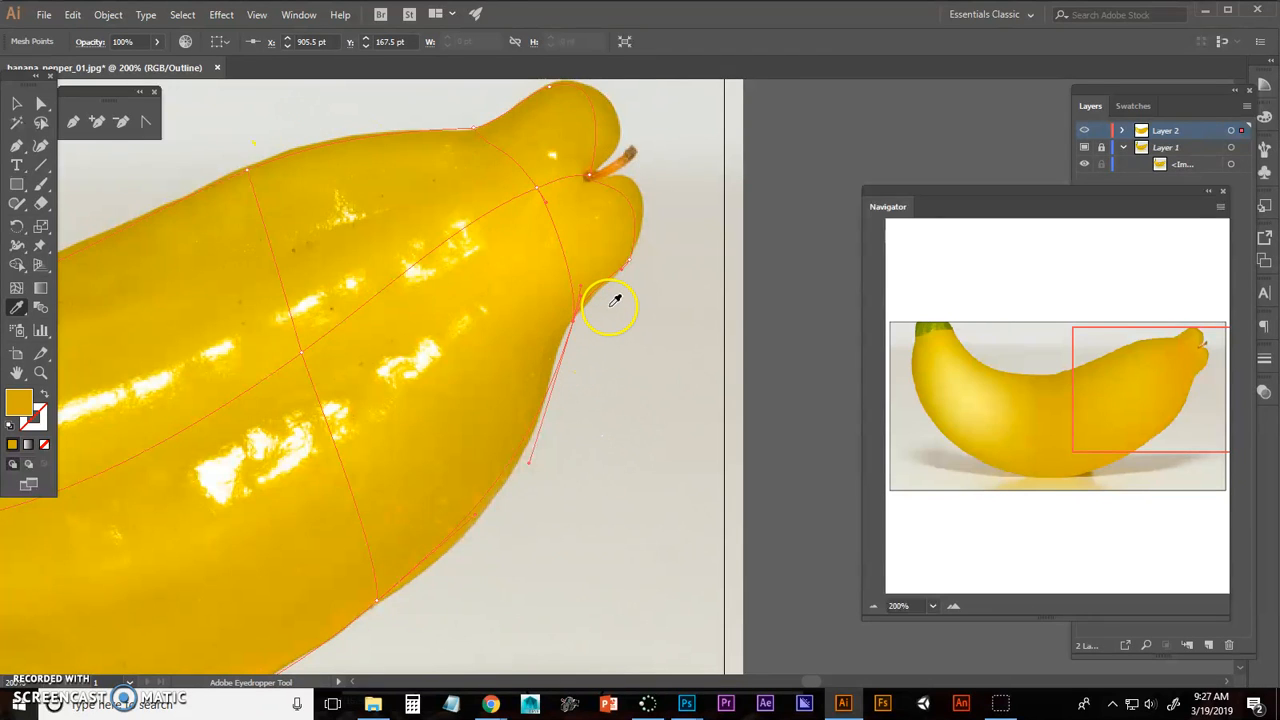
# Step: Adjust the handle of the middle mesh line's upper point so the edge follows the pepper's inner curve
pyautogui.hotkey('ctrl', '0')
pyautogui.moveTo(446, 351); pyautogui.dragTo(509, 340)
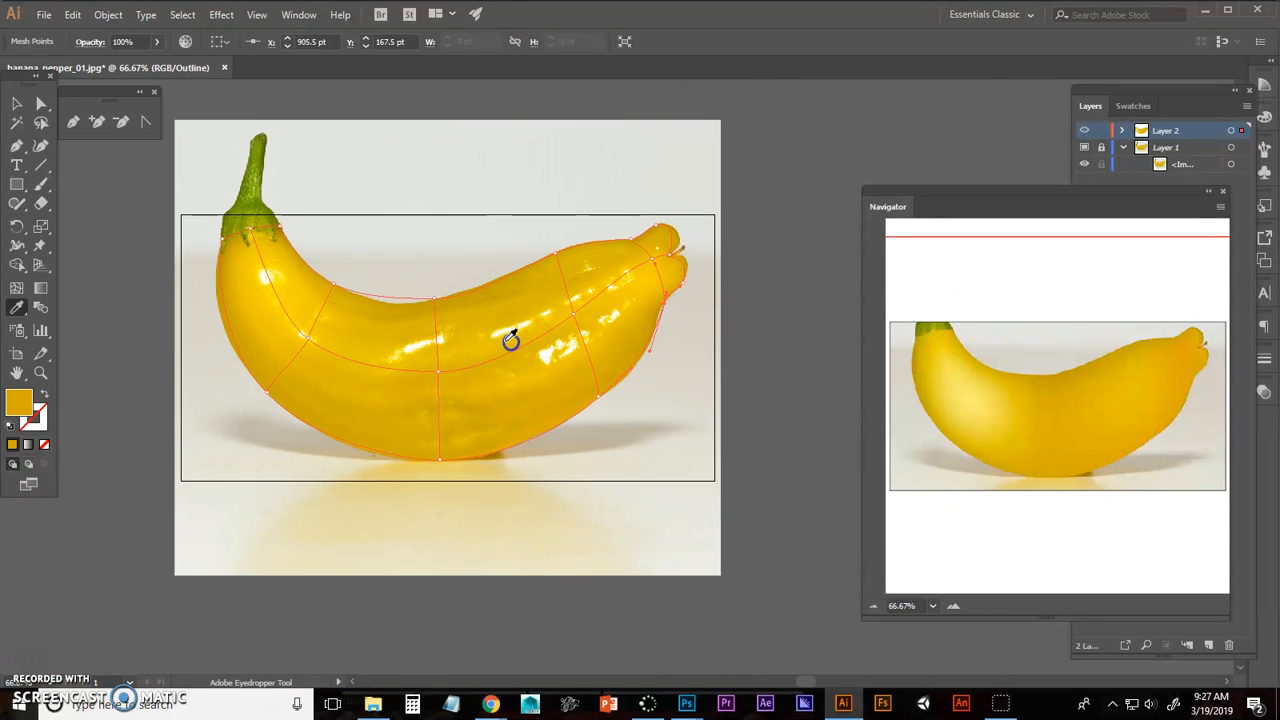
pyautogui.scroll(2, 508, 339)
pyautogui.click(347, 246)
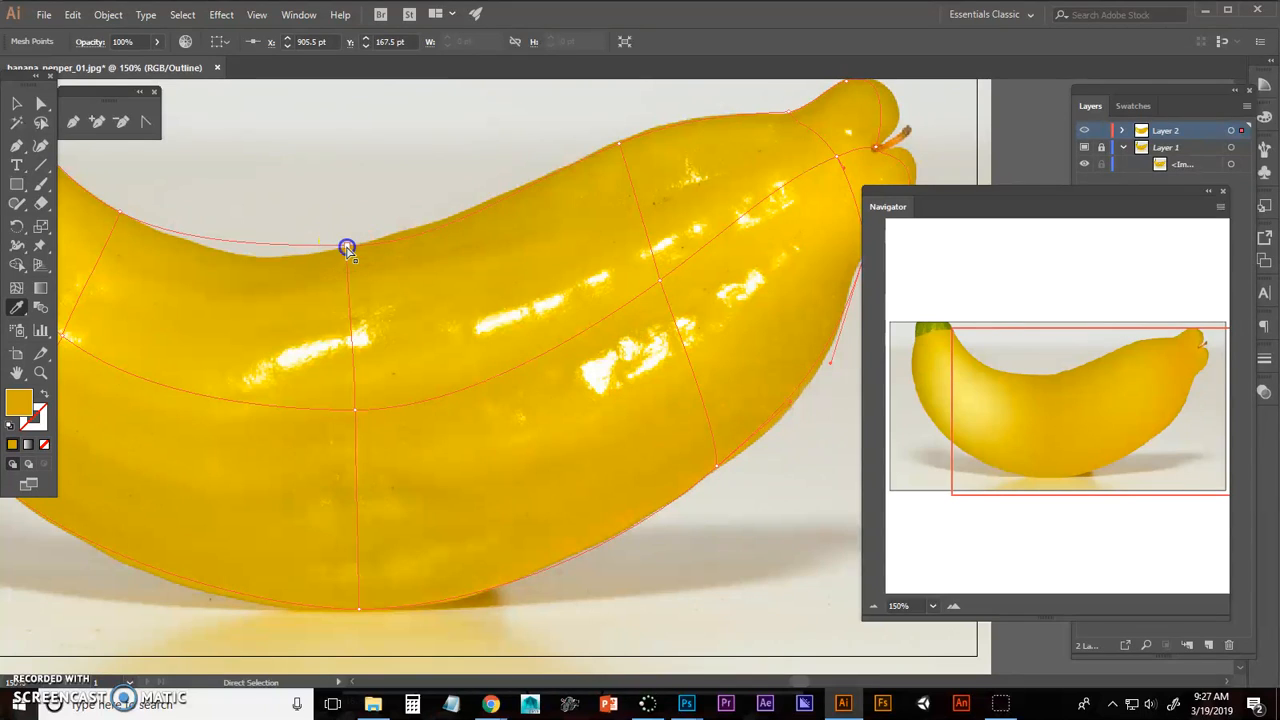
pyautogui.moveTo(262, 256); pyautogui.dragTo(263, 263)
pyautogui.moveTo(601, 259); pyautogui.dragTo(437, 306)
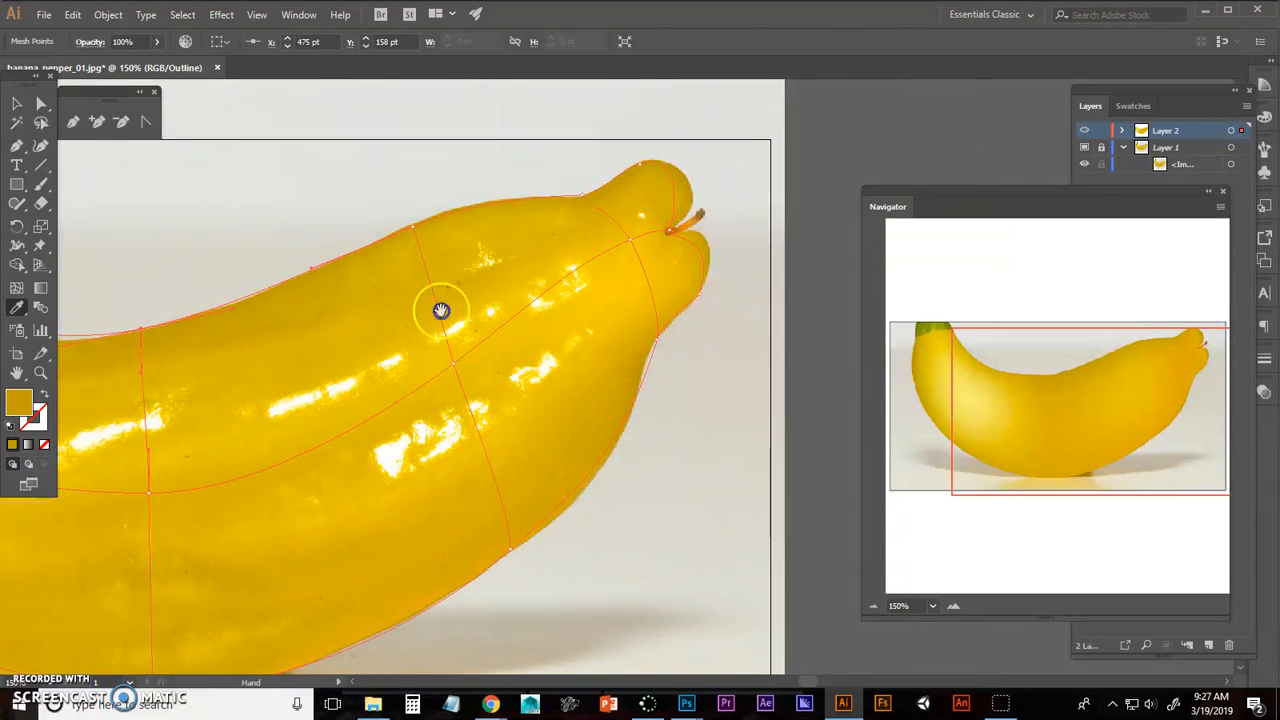
# Step: Colour the mesh points at the tip and along the near-tip line with yellows sampled from the photo at each point
pyautogui.keyDown('ctrl'); pyautogui.click(642, 164); pyautogui.keyUp('ctrl')
pyautogui.keyDown('ctrl'); pyautogui.click(672, 231); pyautogui.keyUp('ctrl')
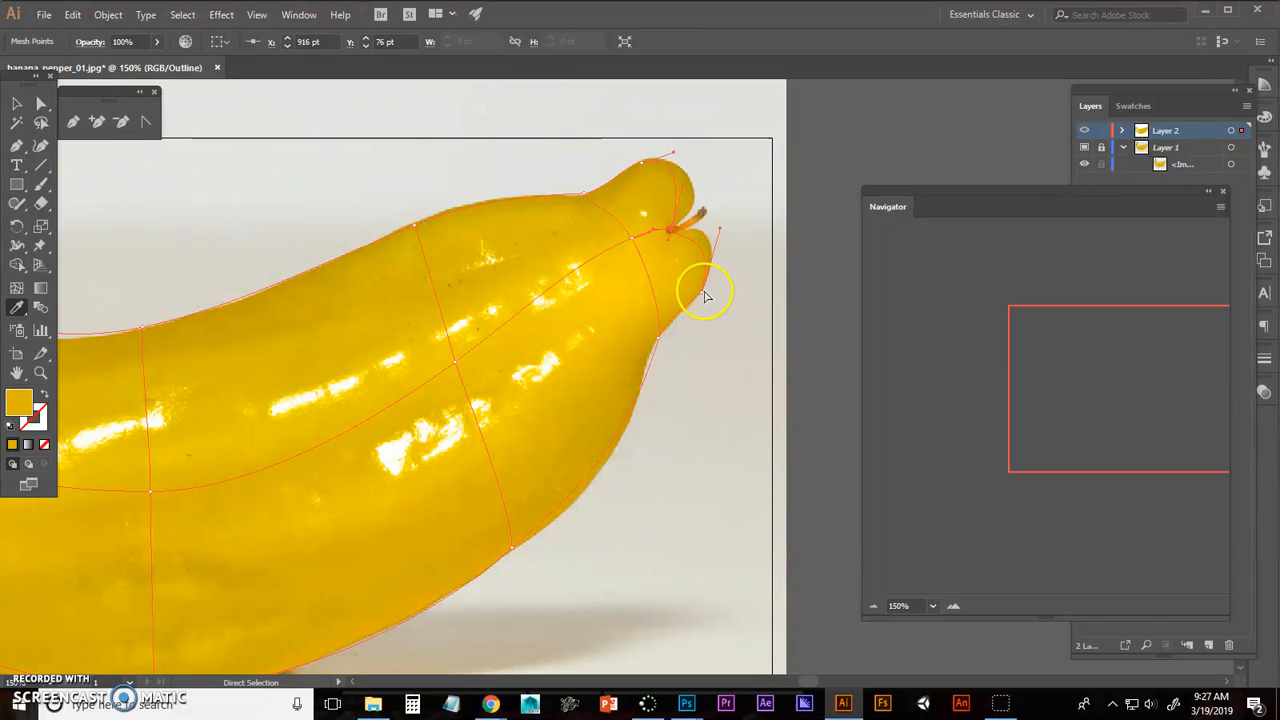
pyautogui.keyDown('ctrl'); pyautogui.click(703, 292); pyautogui.keyUp('ctrl')
pyautogui.click(701, 290)
pyautogui.keyDown('ctrl'); pyautogui.click(633, 238); pyautogui.keyUp('ctrl')
pyautogui.click(634, 238)
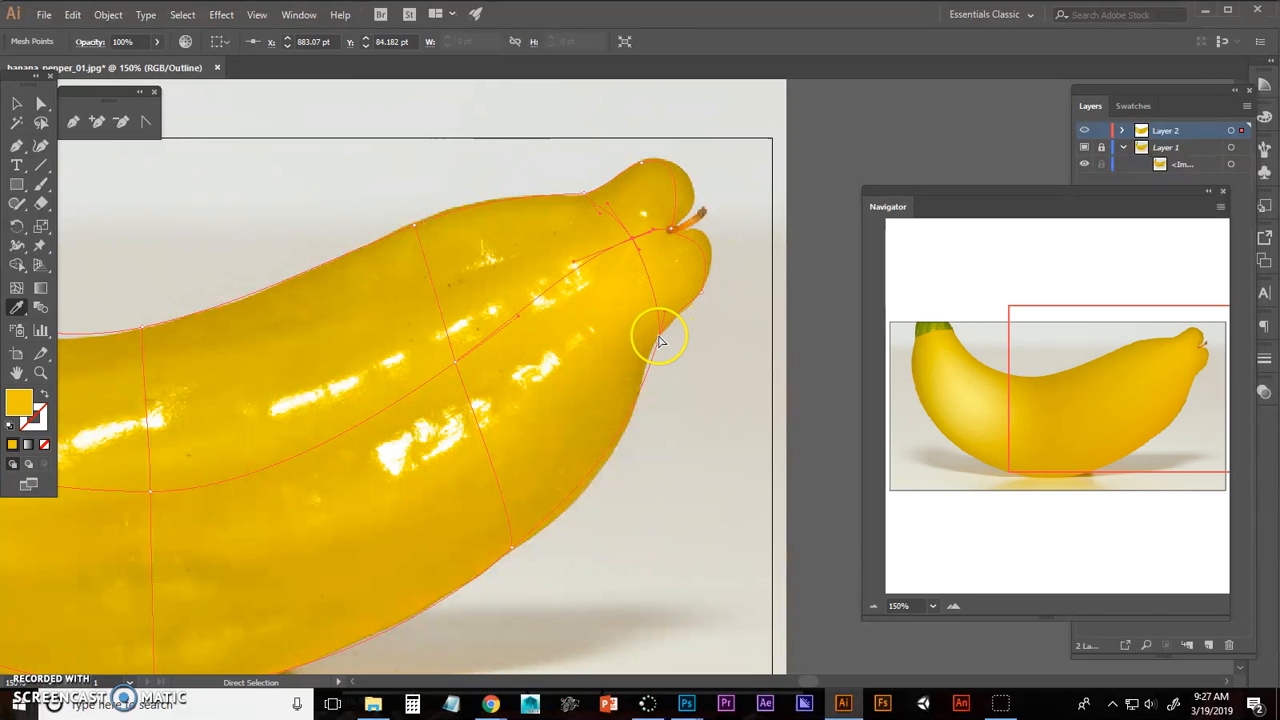
pyautogui.click(658, 337)
pyautogui.click(584, 196)
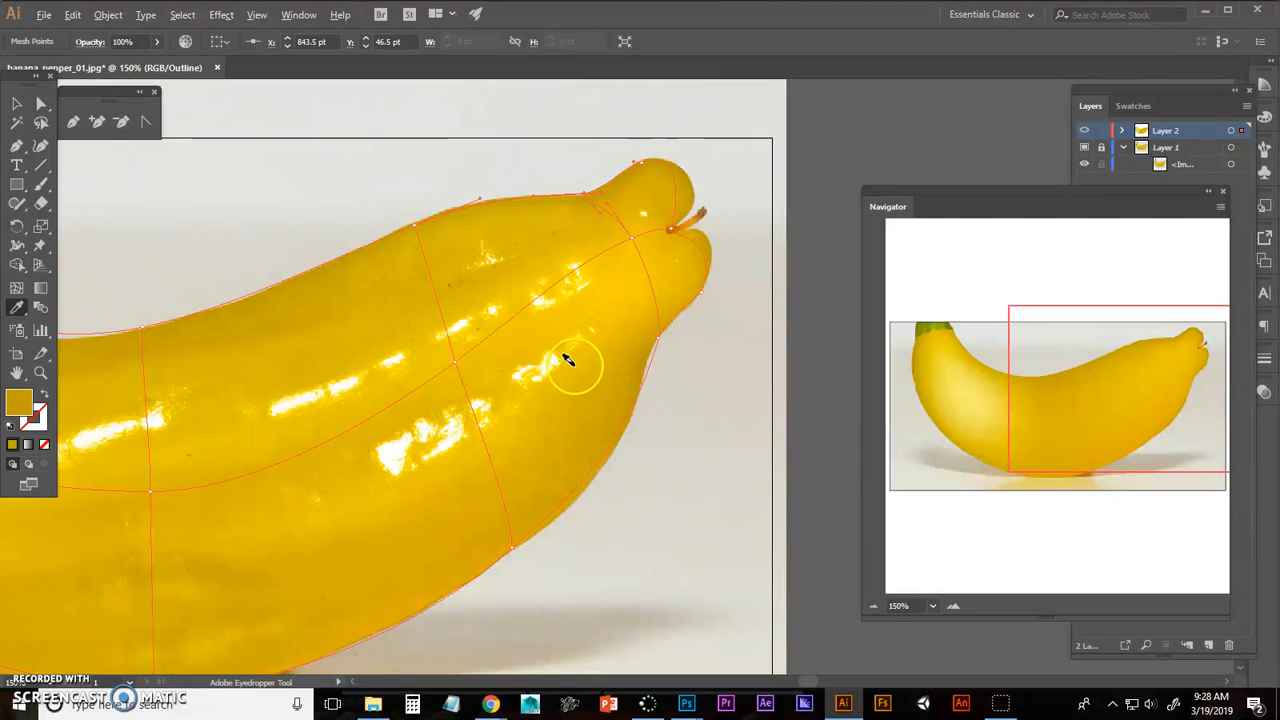
# Step: Select the middle mesh line's central point and apply a green sampled from the pepper's stem
pyautogui.keyDown('alt'); pyautogui.scroll(-2, 571, 360); pyautogui.keyUp('alt')
pyautogui.click(387, 426)
pyautogui.click(201, 256)
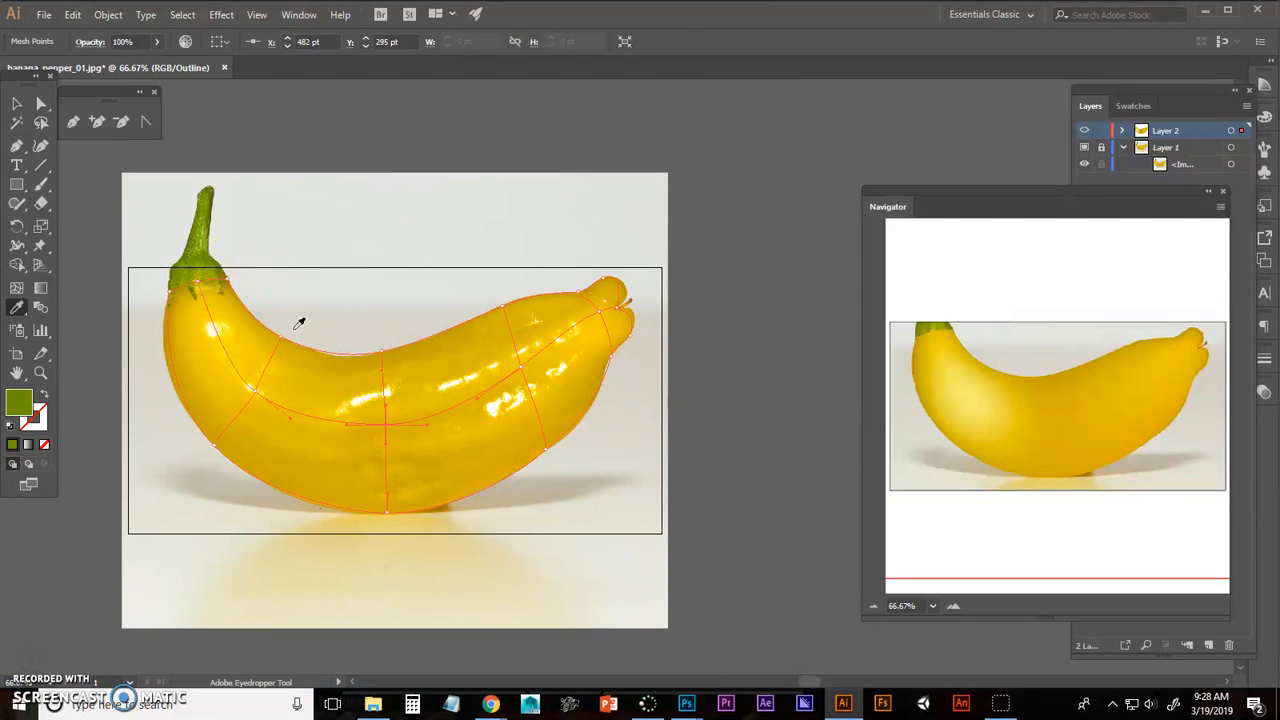